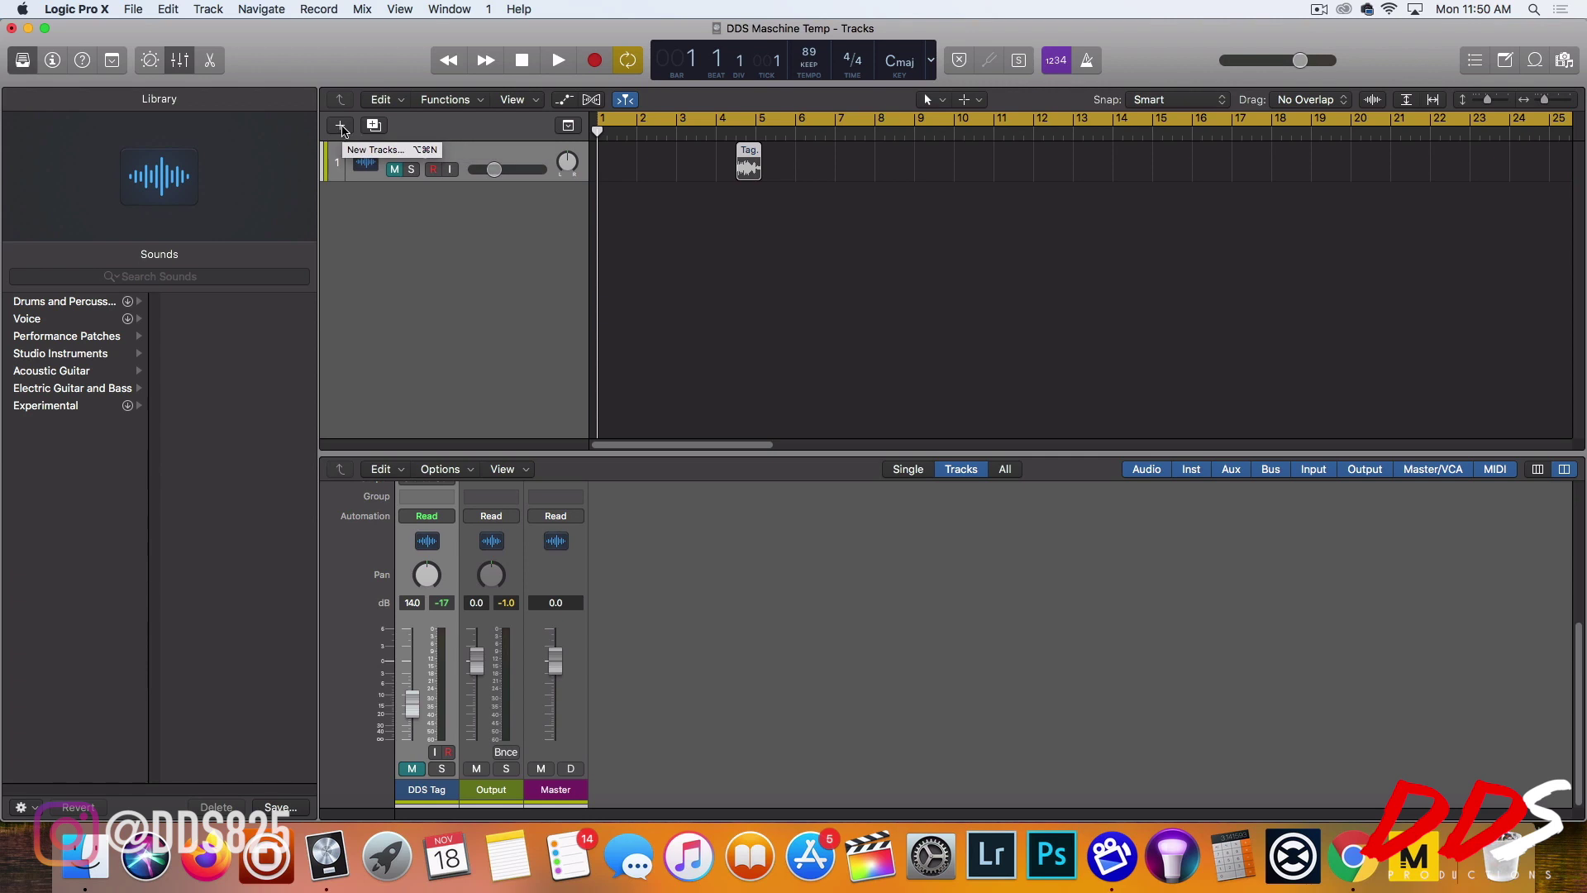
Create software instrument track Inst 1 using the Komplete Kontrol (Multi-Output) AU instrument
{"action": "left_click", "coordinate": [341, 125]}
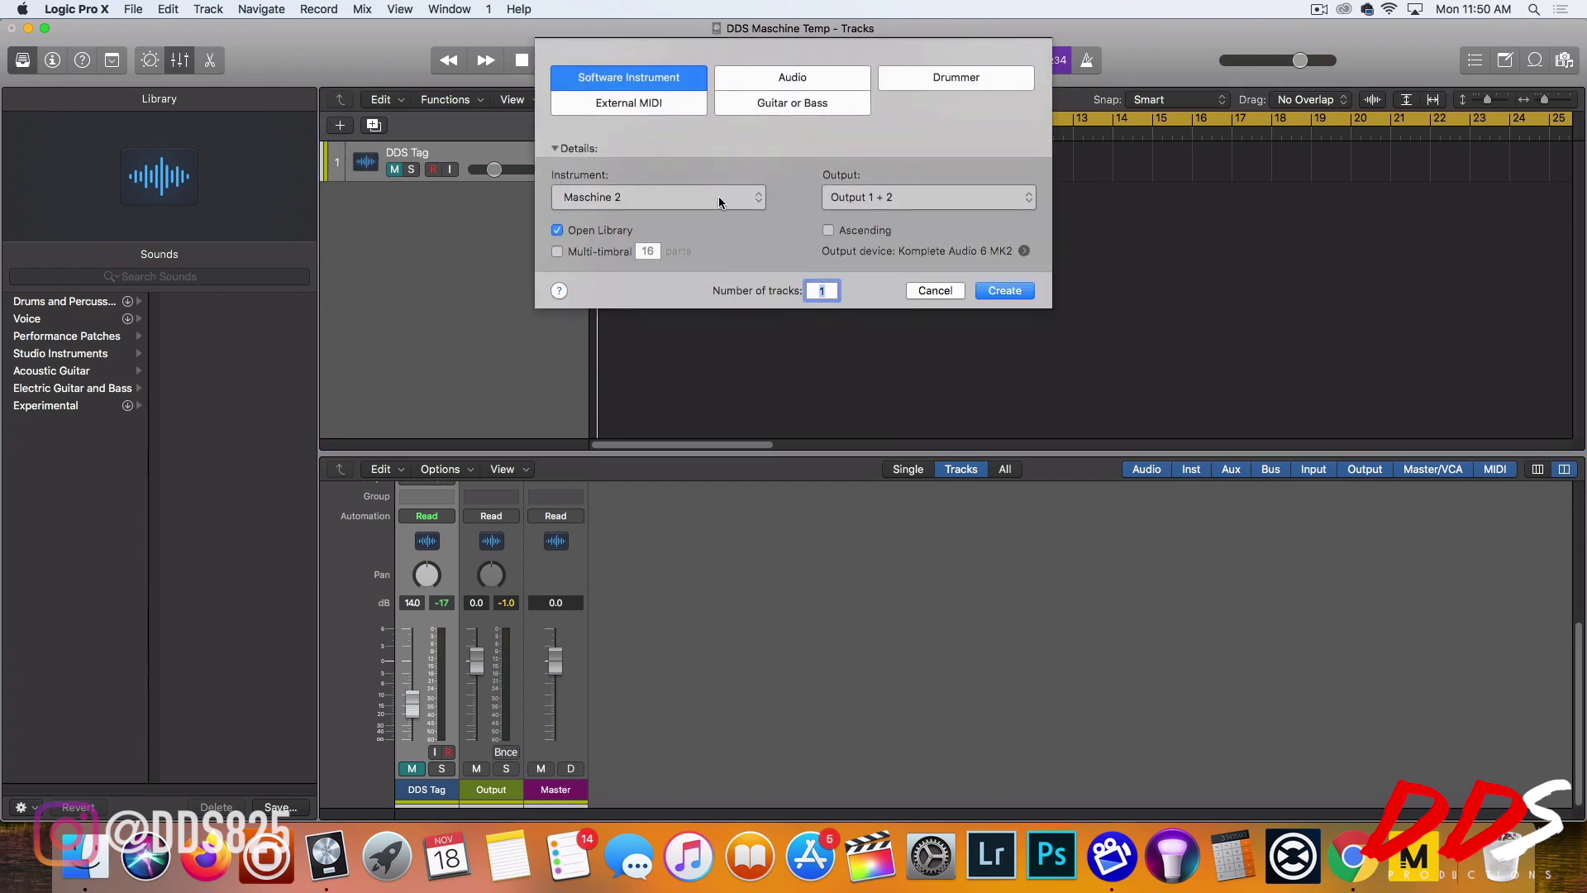
{"action": "left_click", "coordinate": [720, 205]}
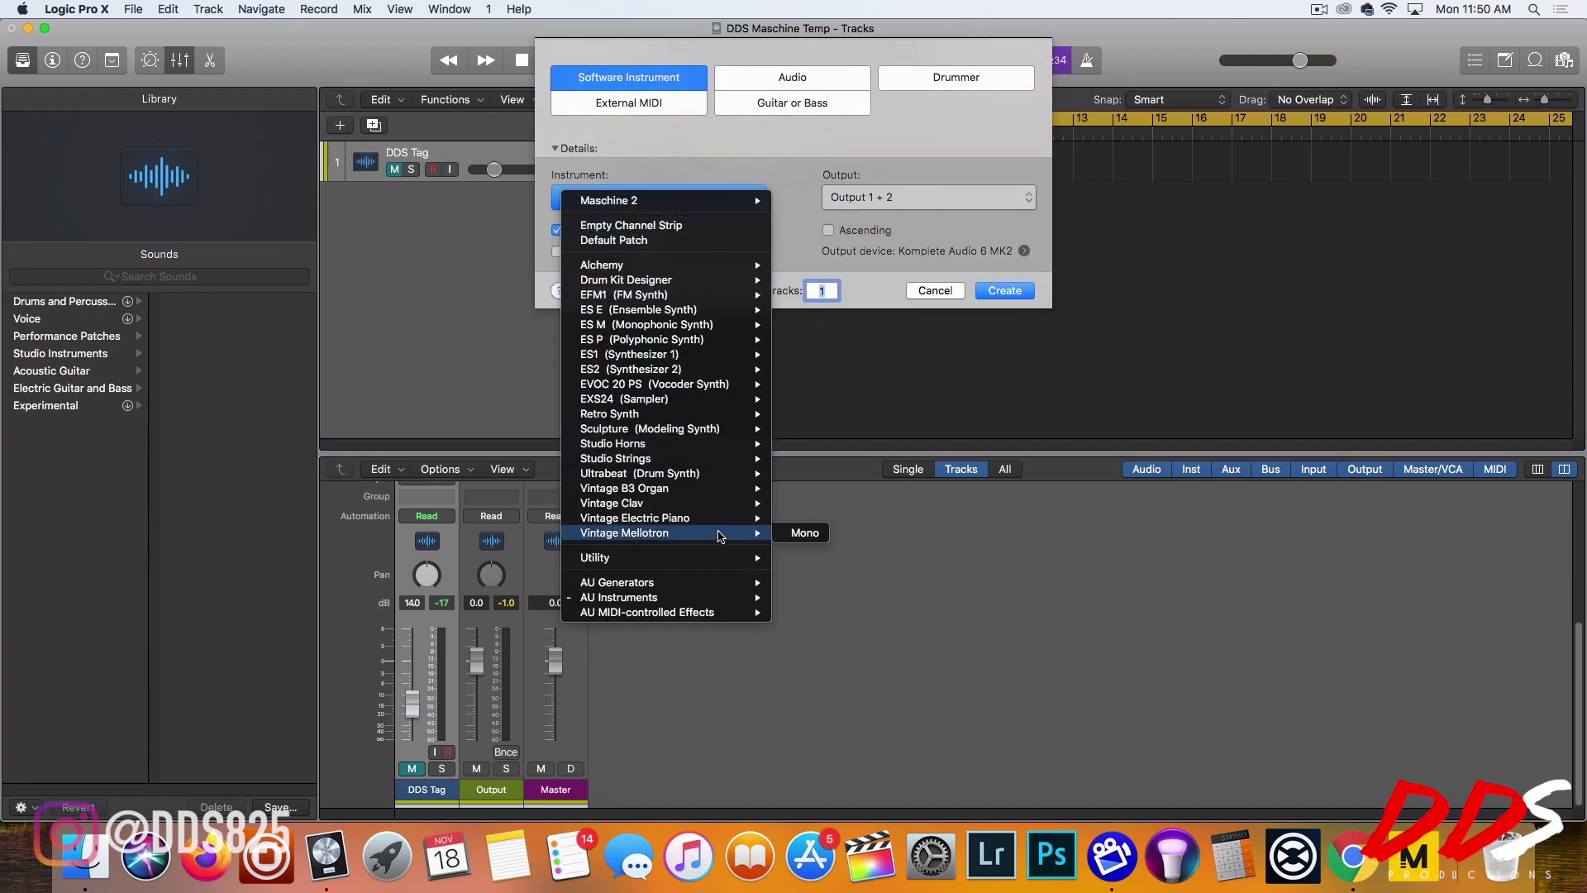
{"action": "mouse_move", "coordinate": [732, 597]}
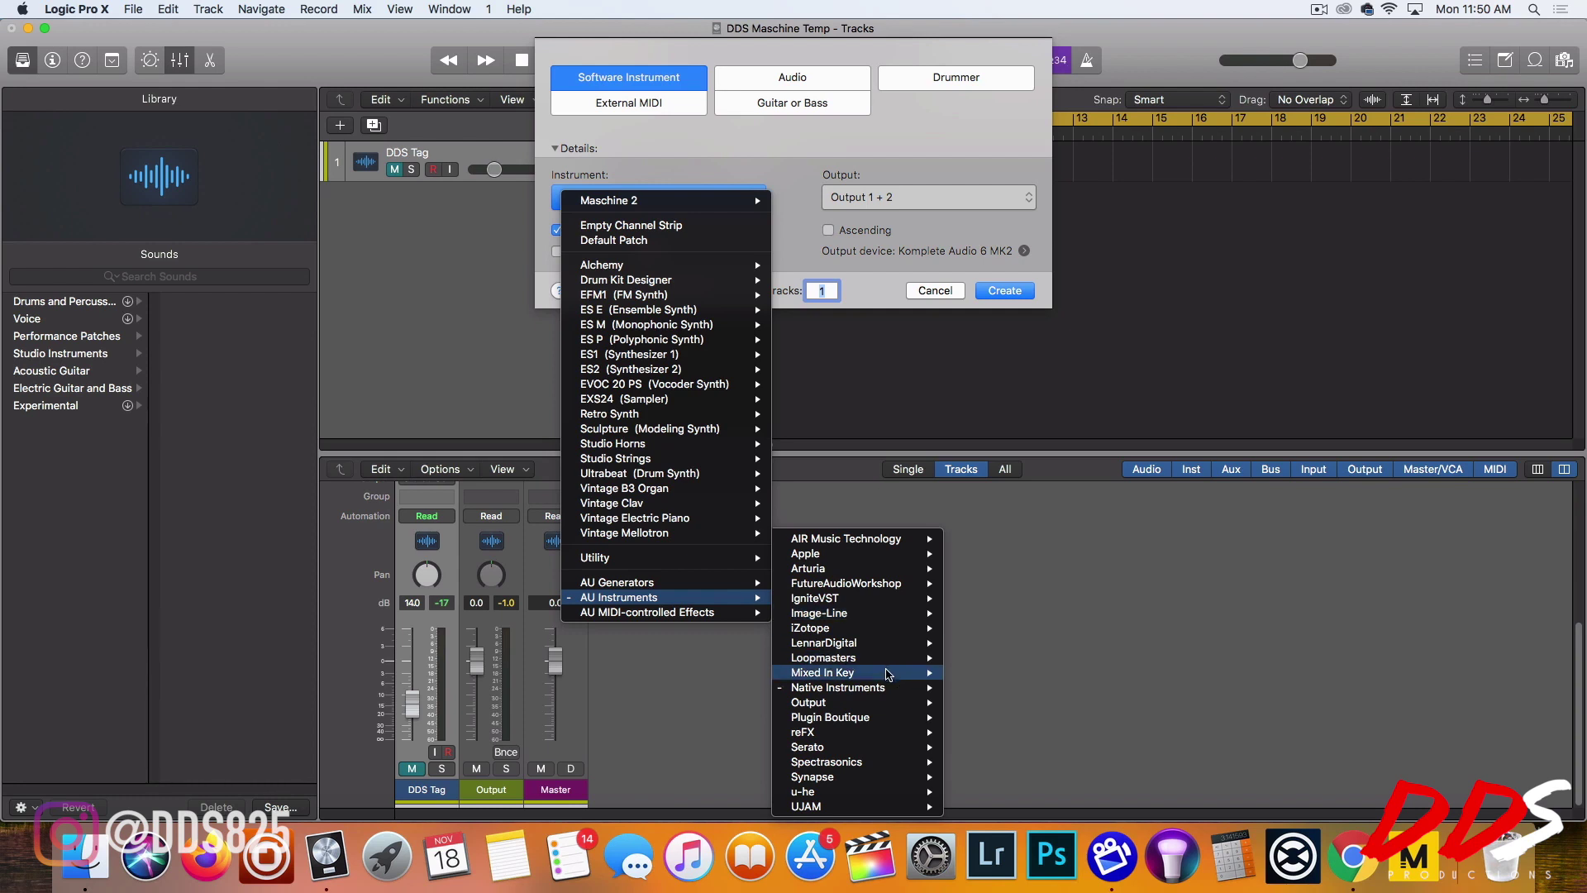
{"action": "mouse_move", "coordinate": [877, 689]}
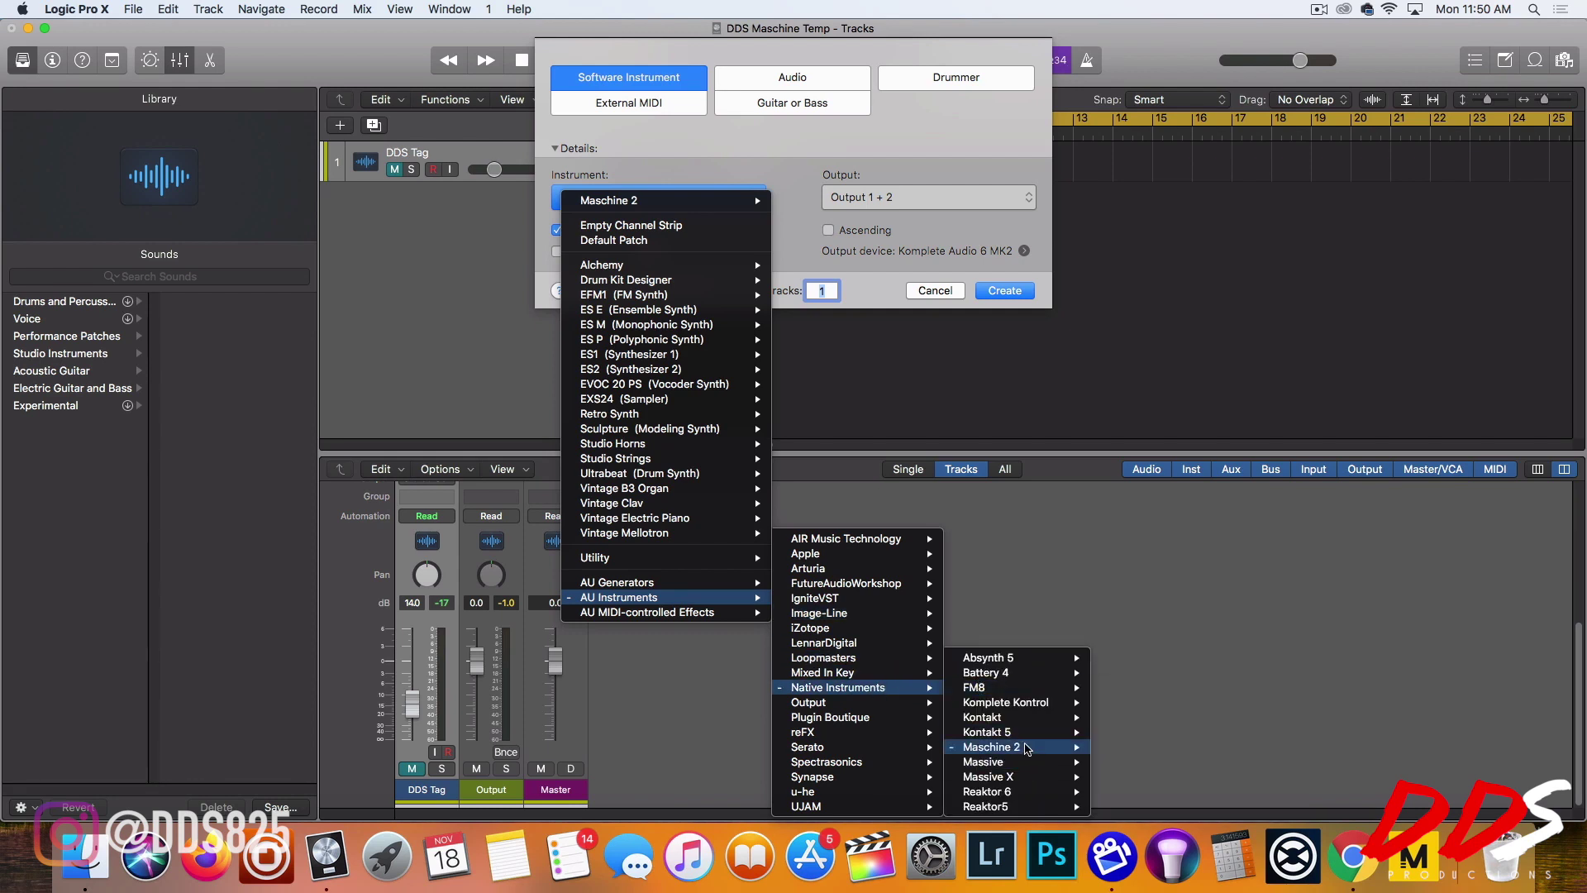
{"action": "mouse_move", "coordinate": [1025, 704]}
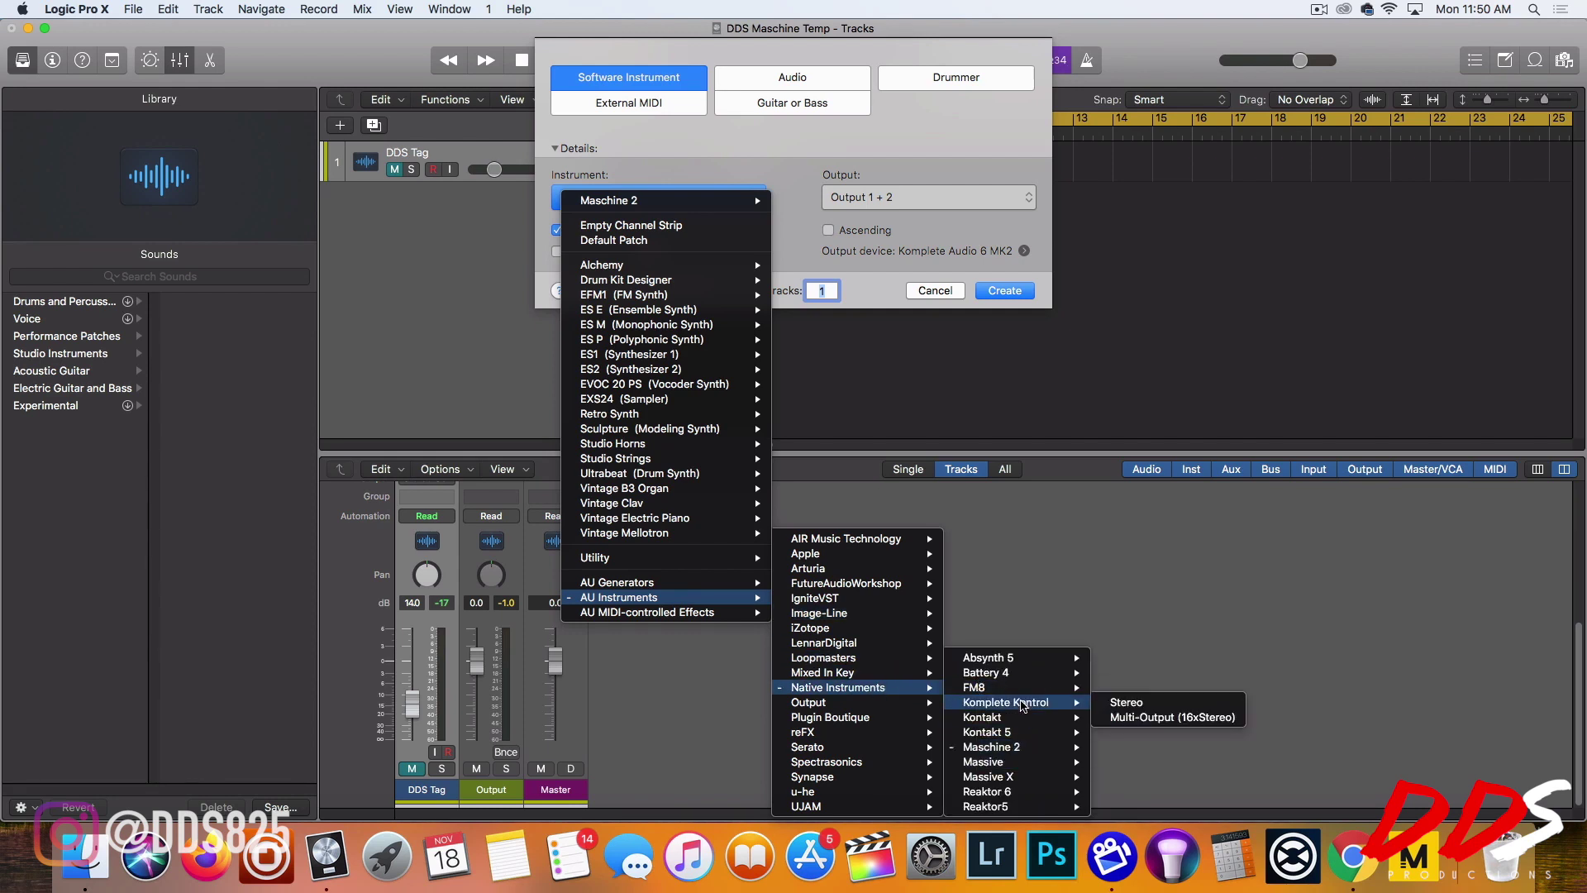
{"action": "left_click", "coordinate": [1163, 716]}
{"action": "left_click", "coordinate": [1004, 292]}
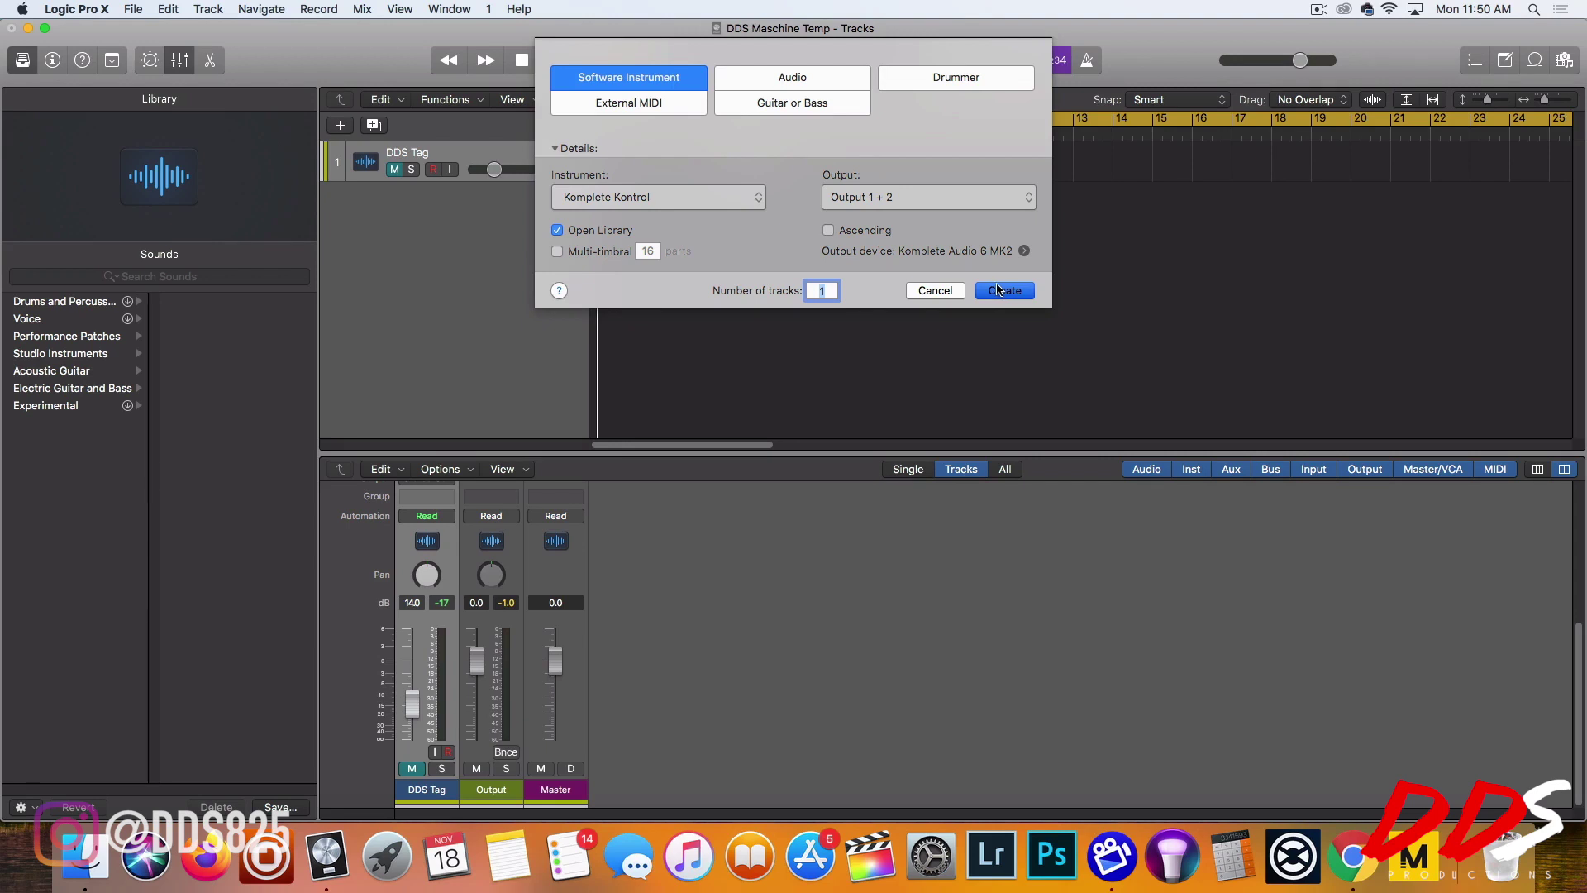
{"action": "left_click", "coordinate": [998, 290]}
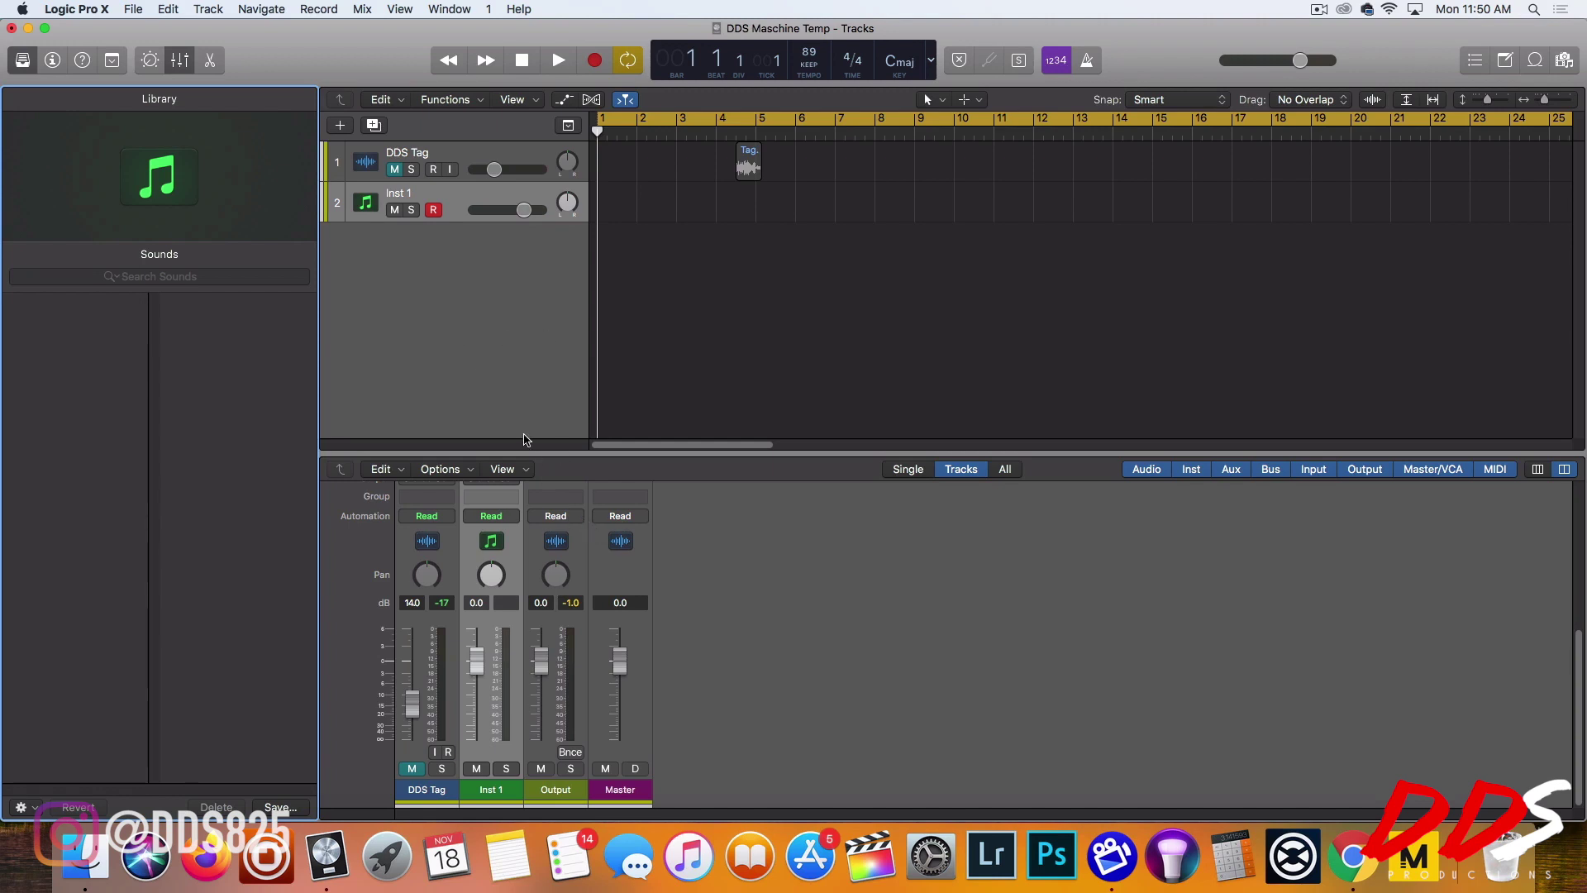
Open the Komplete Kontrol plug-in from the Inst 1 channel strip's instrument slot
{"action": "scroll", "coordinate": [490, 521], "scroll_direction": "up", "scroll_amount": 5}
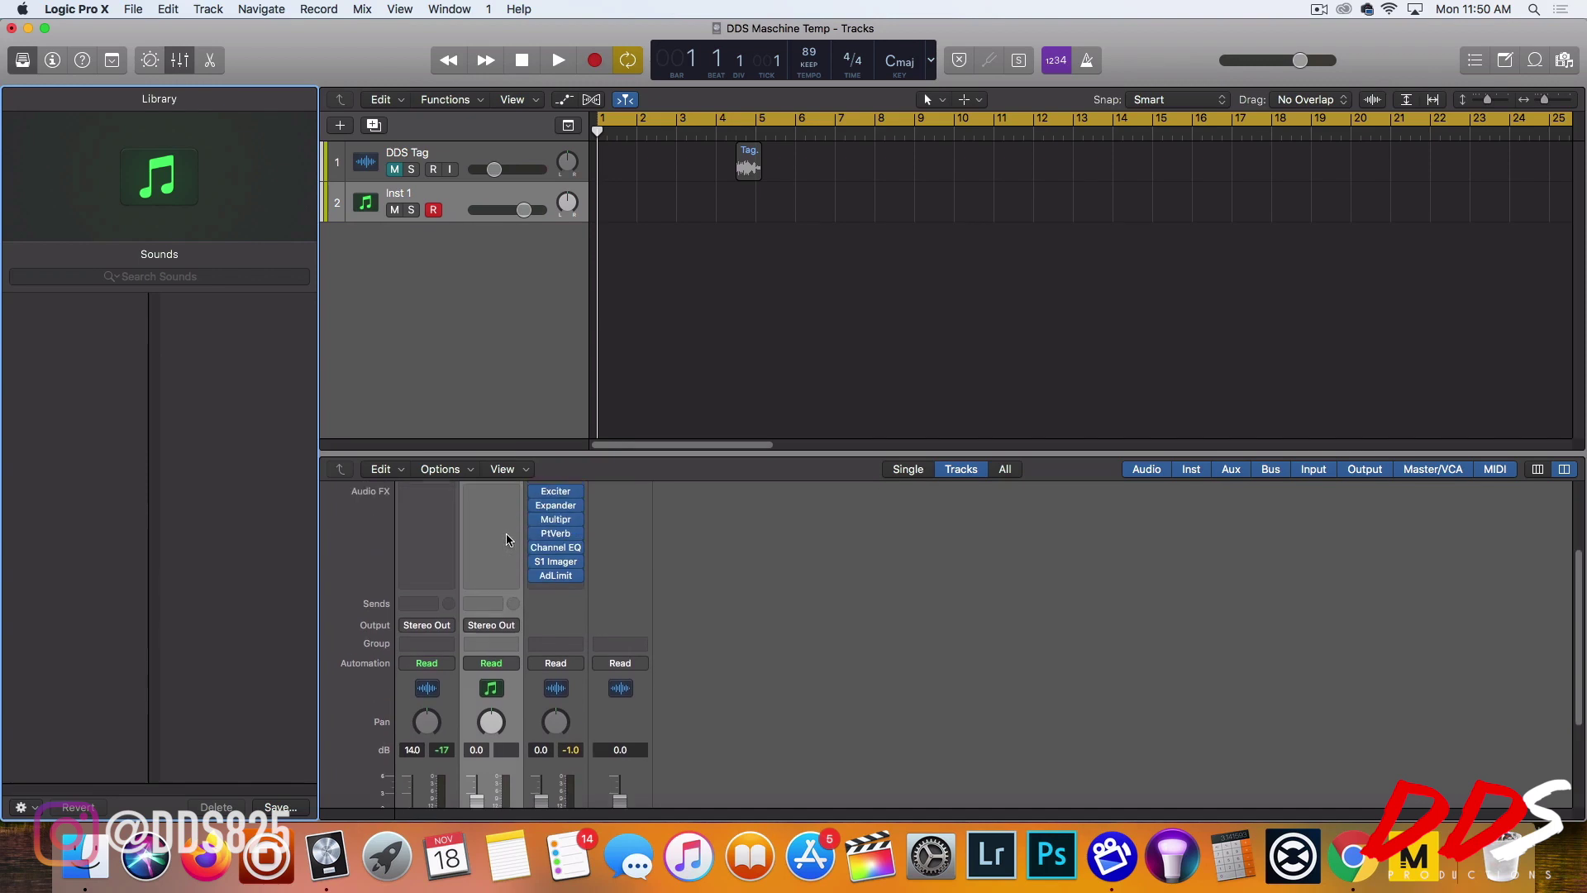
{"action": "left_click", "coordinate": [490, 496]}
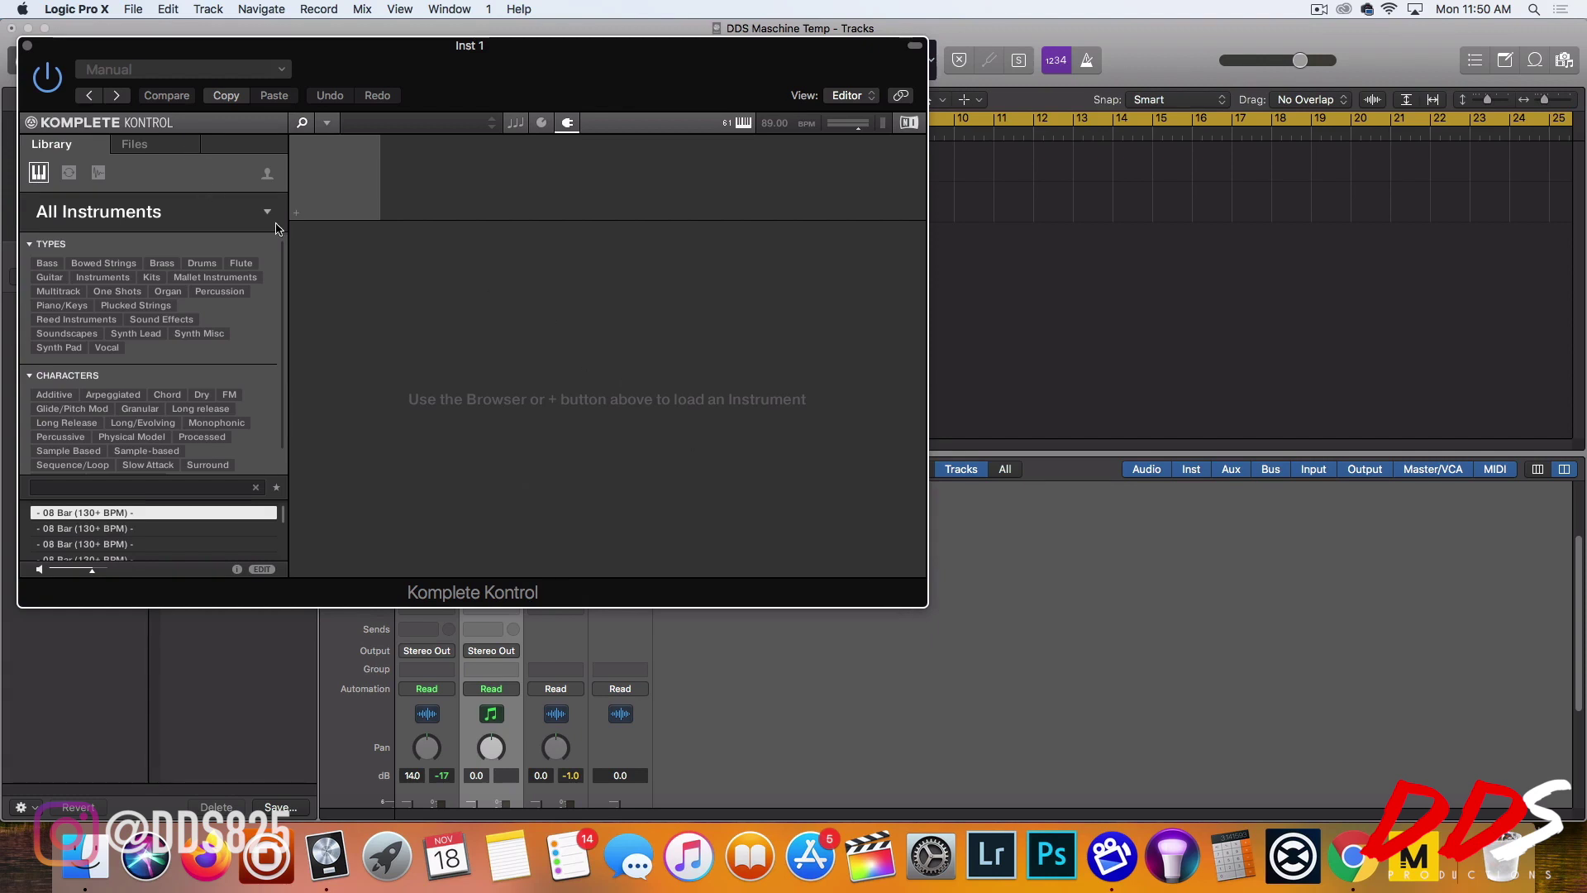
{"action": "scroll", "coordinate": [181, 372], "scroll_direction": "down", "scroll_amount": 1}
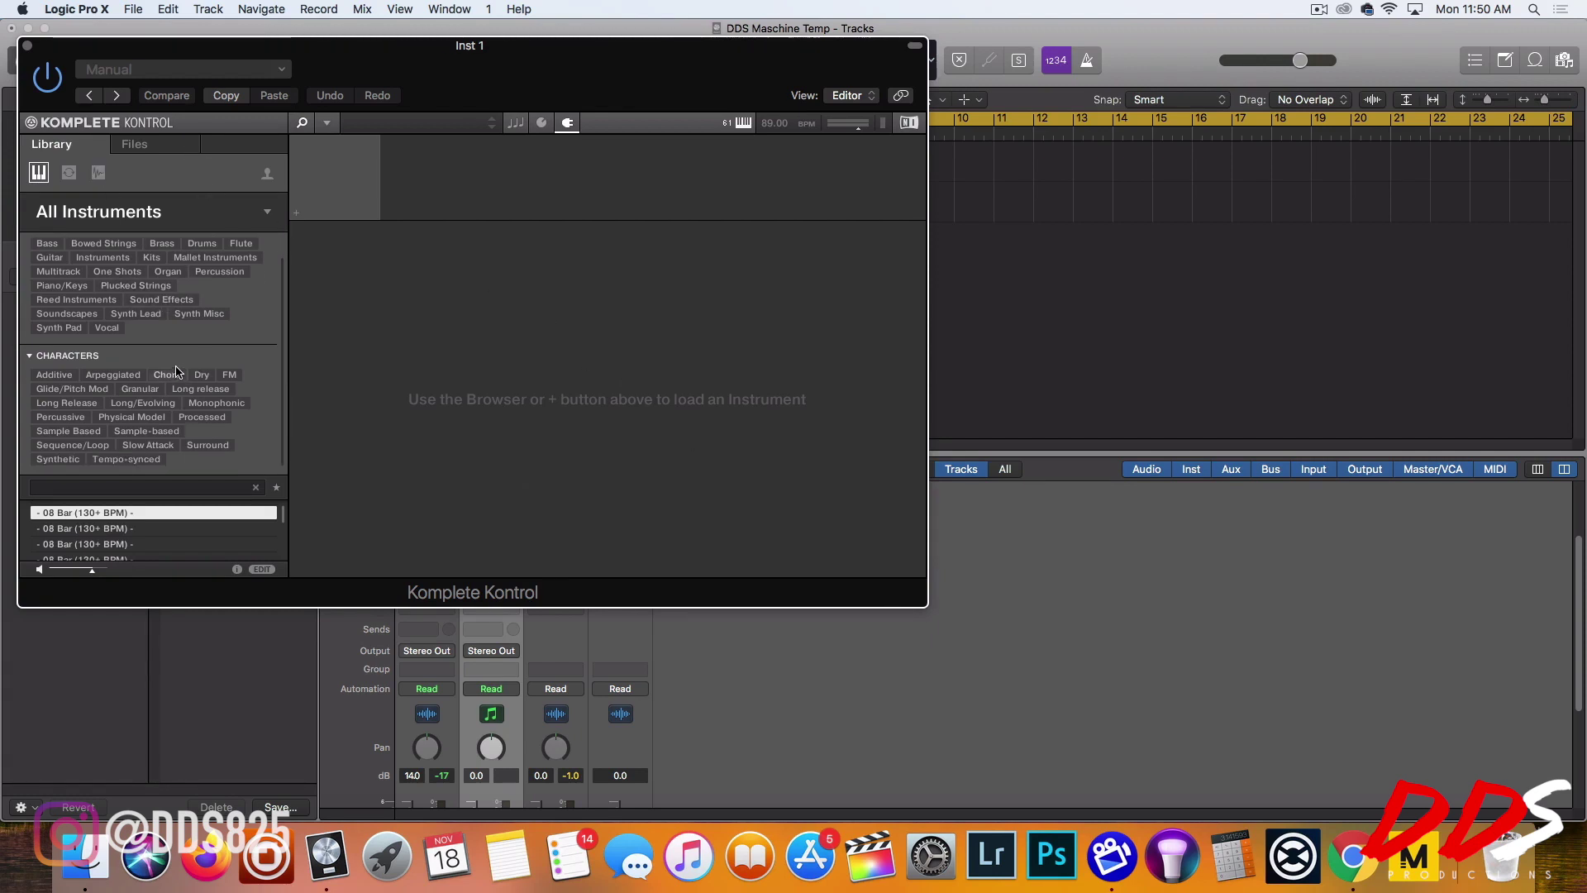
{"action": "scroll", "coordinate": [210, 249], "scroll_direction": "up", "scroll_amount": 1}
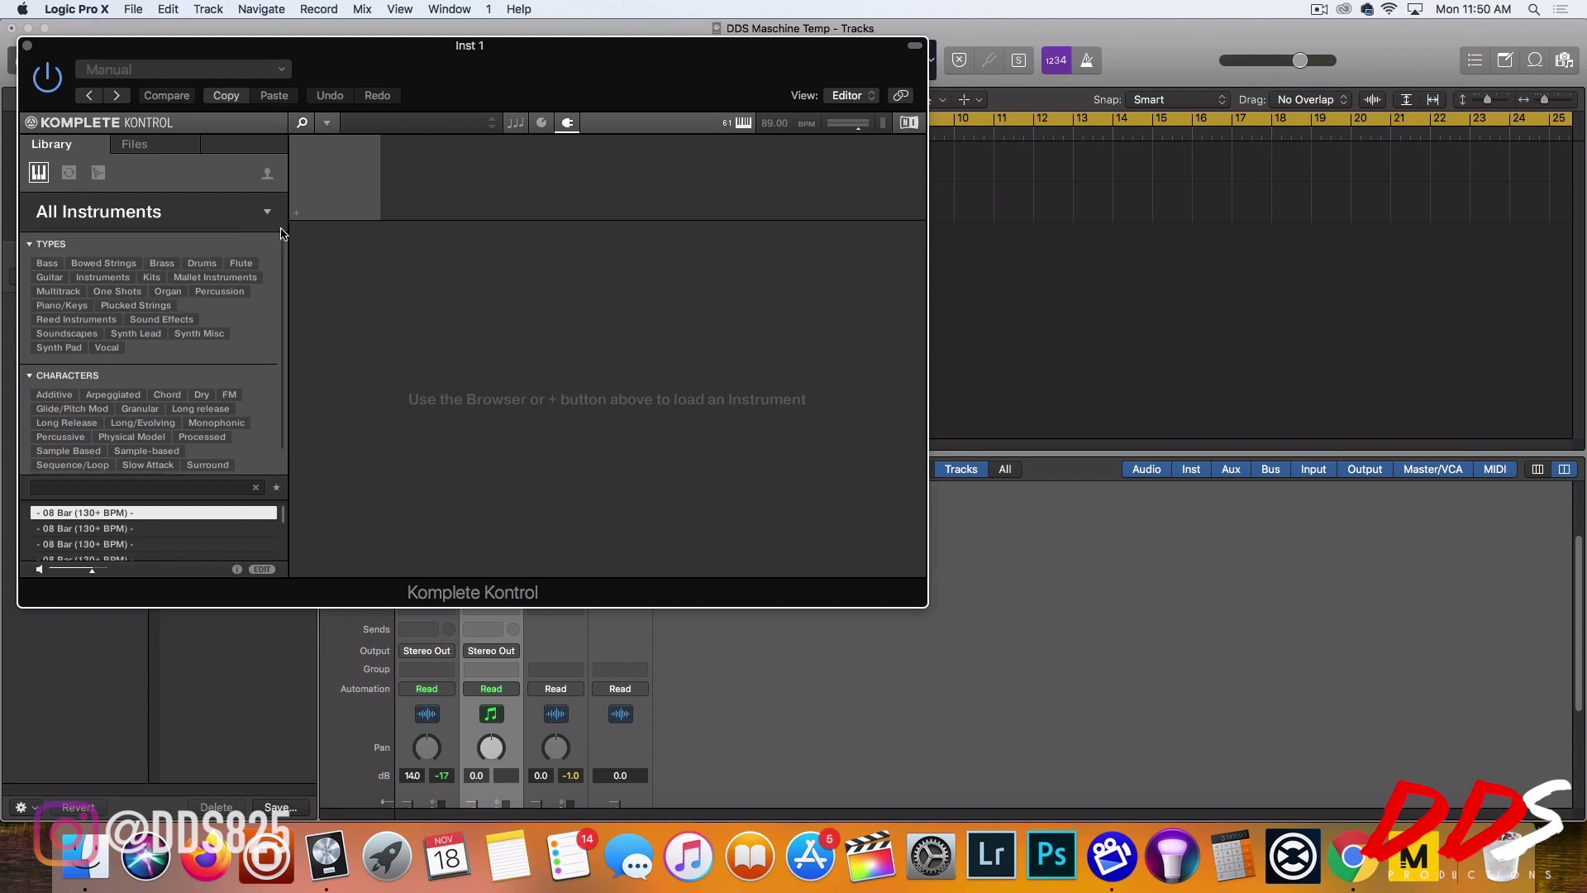
{"action": "left_click", "coordinate": [202, 226]}
{"action": "scroll", "coordinate": [235, 380], "scroll_direction": "down", "scroll_amount": 10}
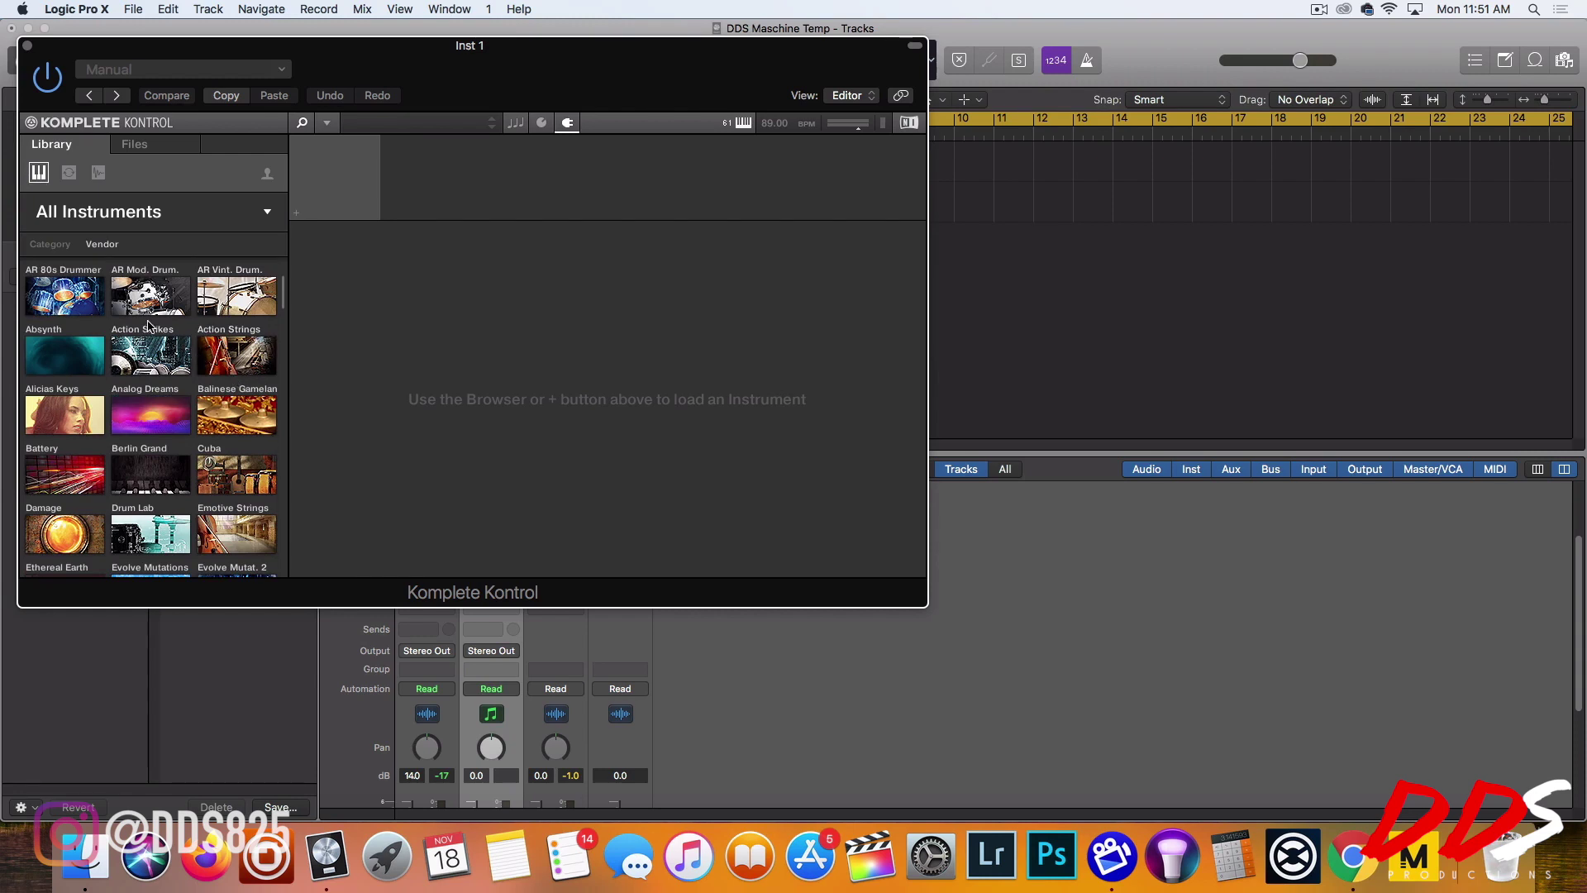
{"action": "scroll", "coordinate": [176, 437], "scroll_direction": "down", "scroll_amount": 10}
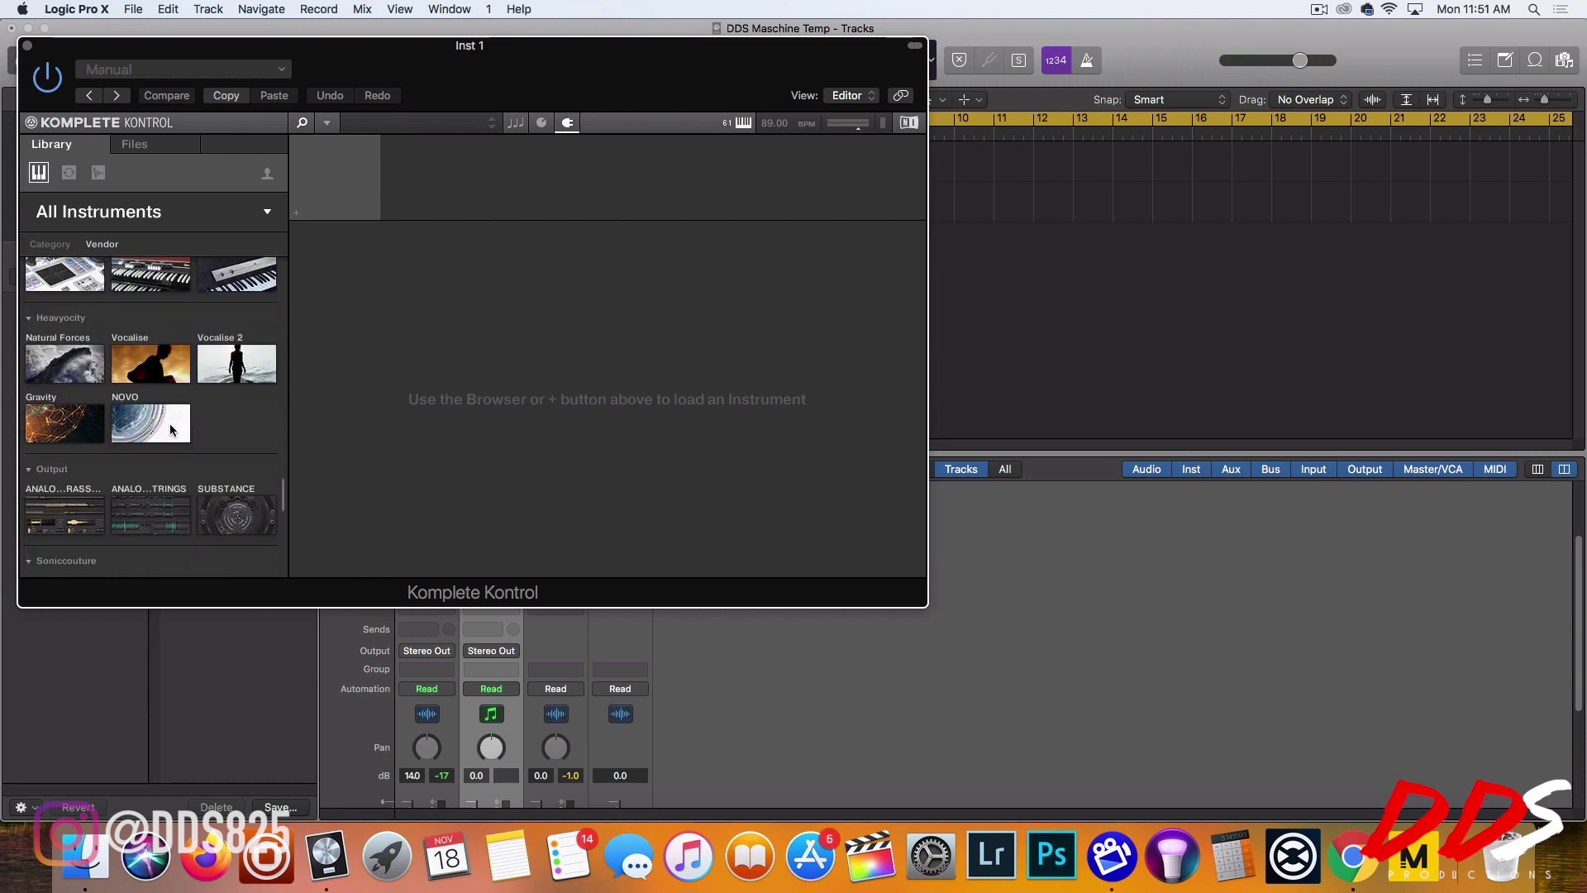
{"action": "scroll", "coordinate": [157, 414], "scroll_direction": "down", "scroll_amount": 5}
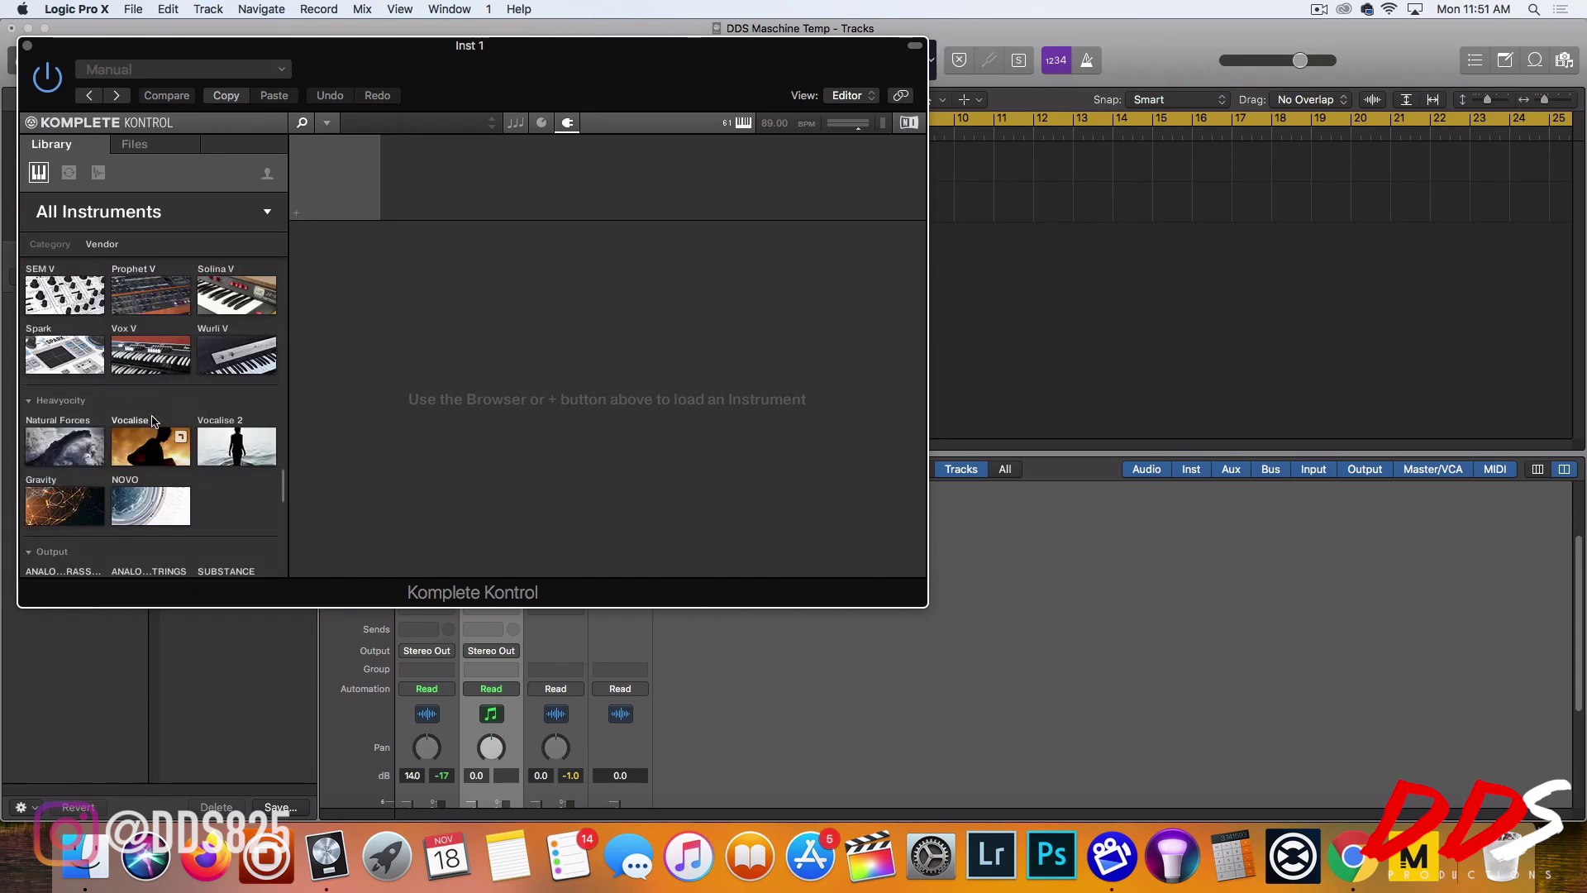
{"action": "scroll", "coordinate": [132, 381], "scroll_direction": "down", "scroll_amount": 3}
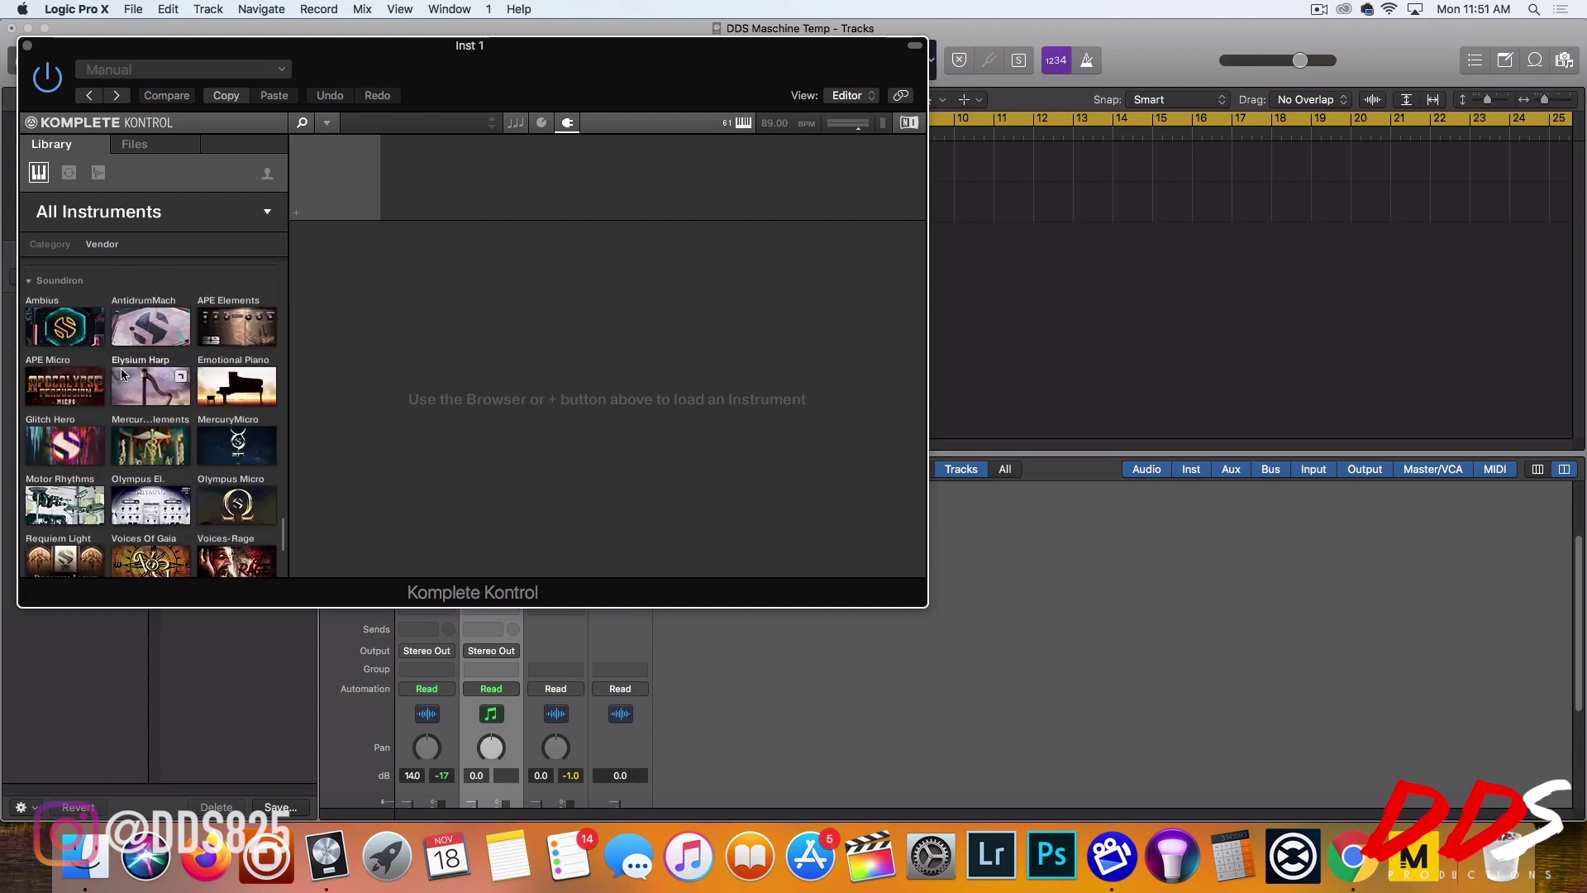
{"action": "scroll", "coordinate": [149, 331], "scroll_direction": "up", "scroll_amount": 2}
{"action": "scroll", "coordinate": [141, 294], "scroll_direction": "up", "scroll_amount": 3}
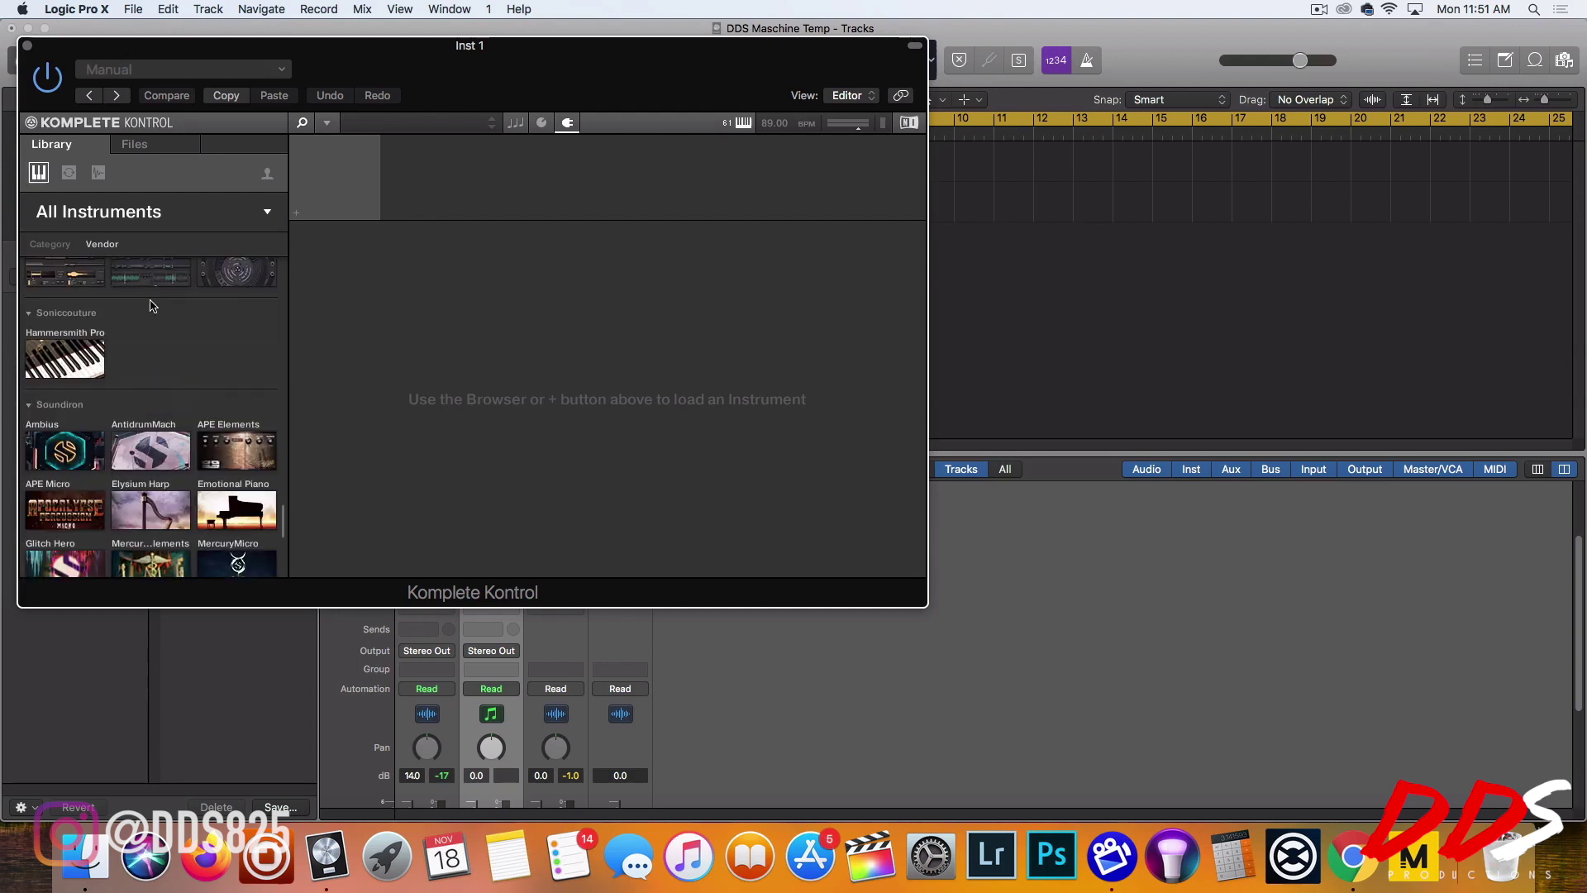
{"action": "left_click", "coordinate": [269, 175]}
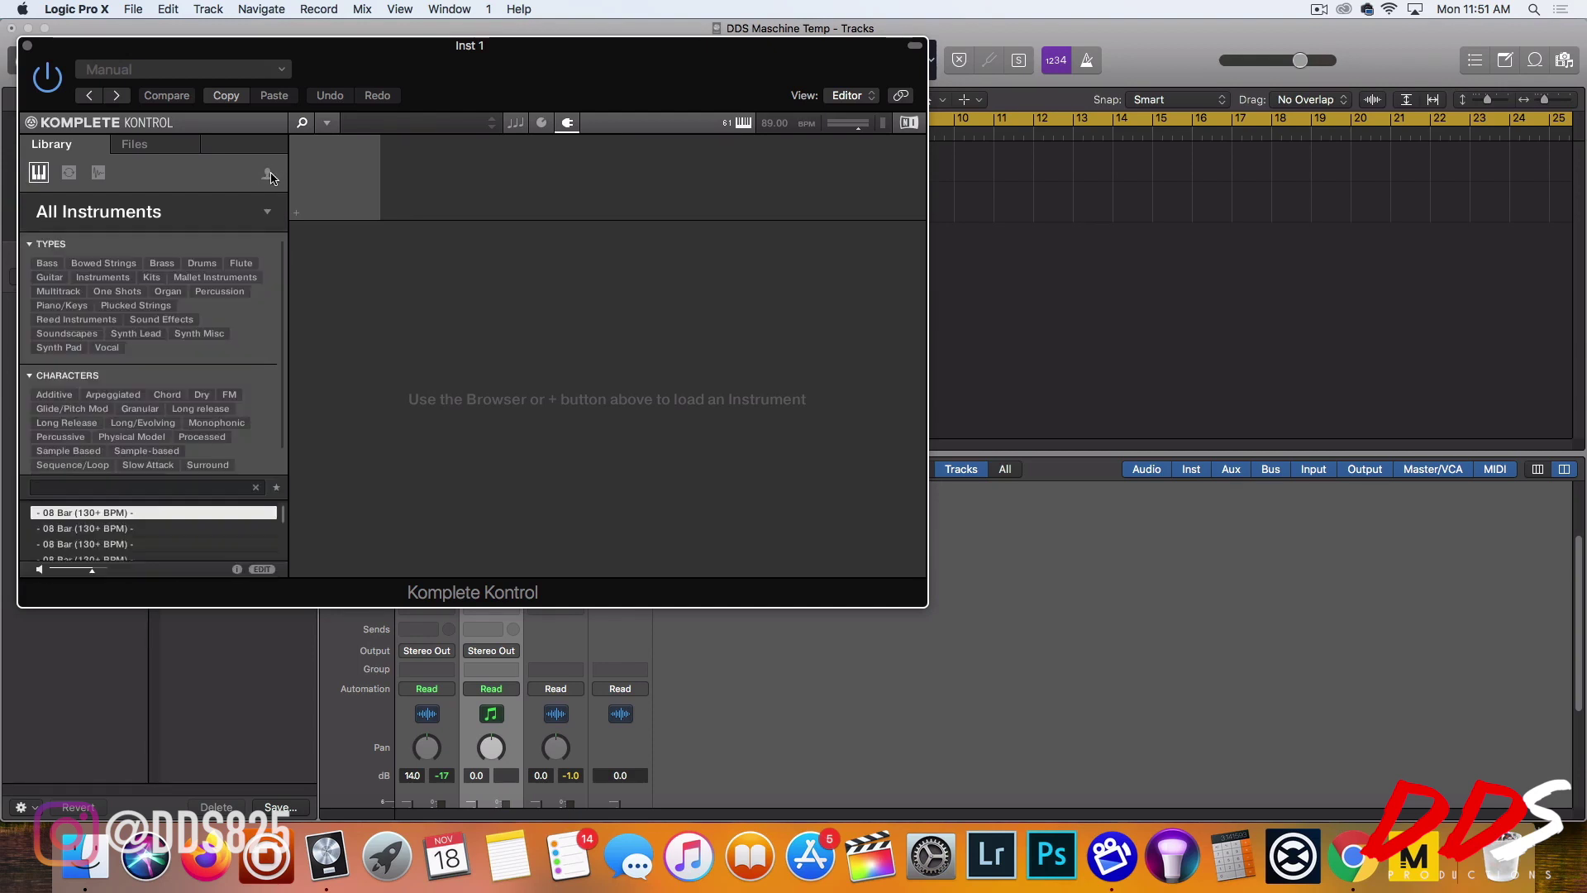
{"action": "left_click", "coordinate": [248, 215]}
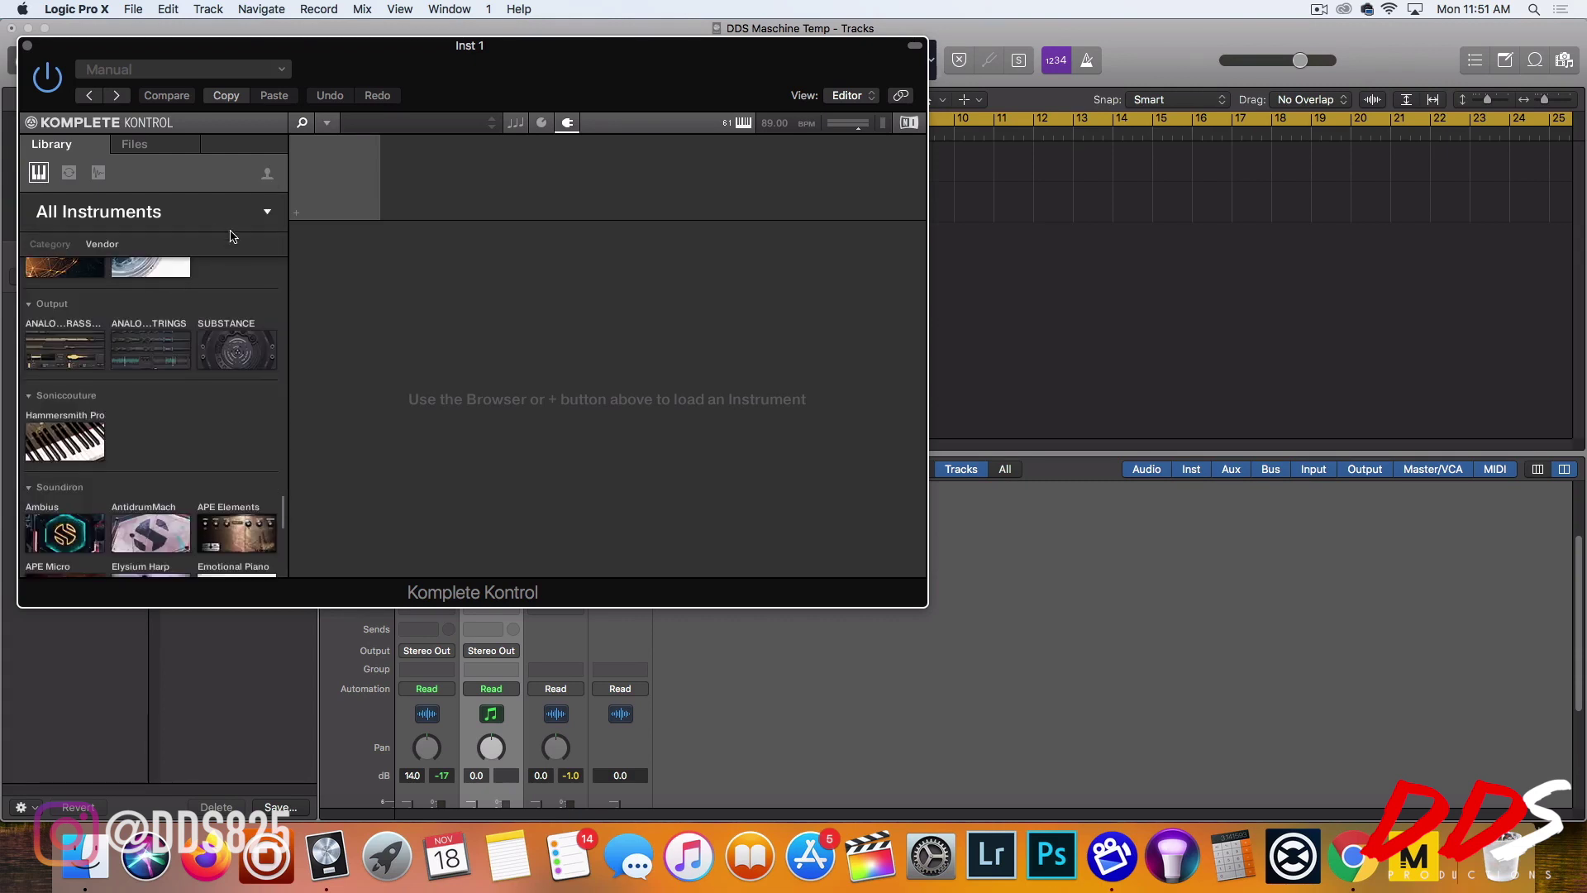
{"action": "left_click", "coordinate": [278, 175]}
{"action": "left_click", "coordinate": [268, 216]}
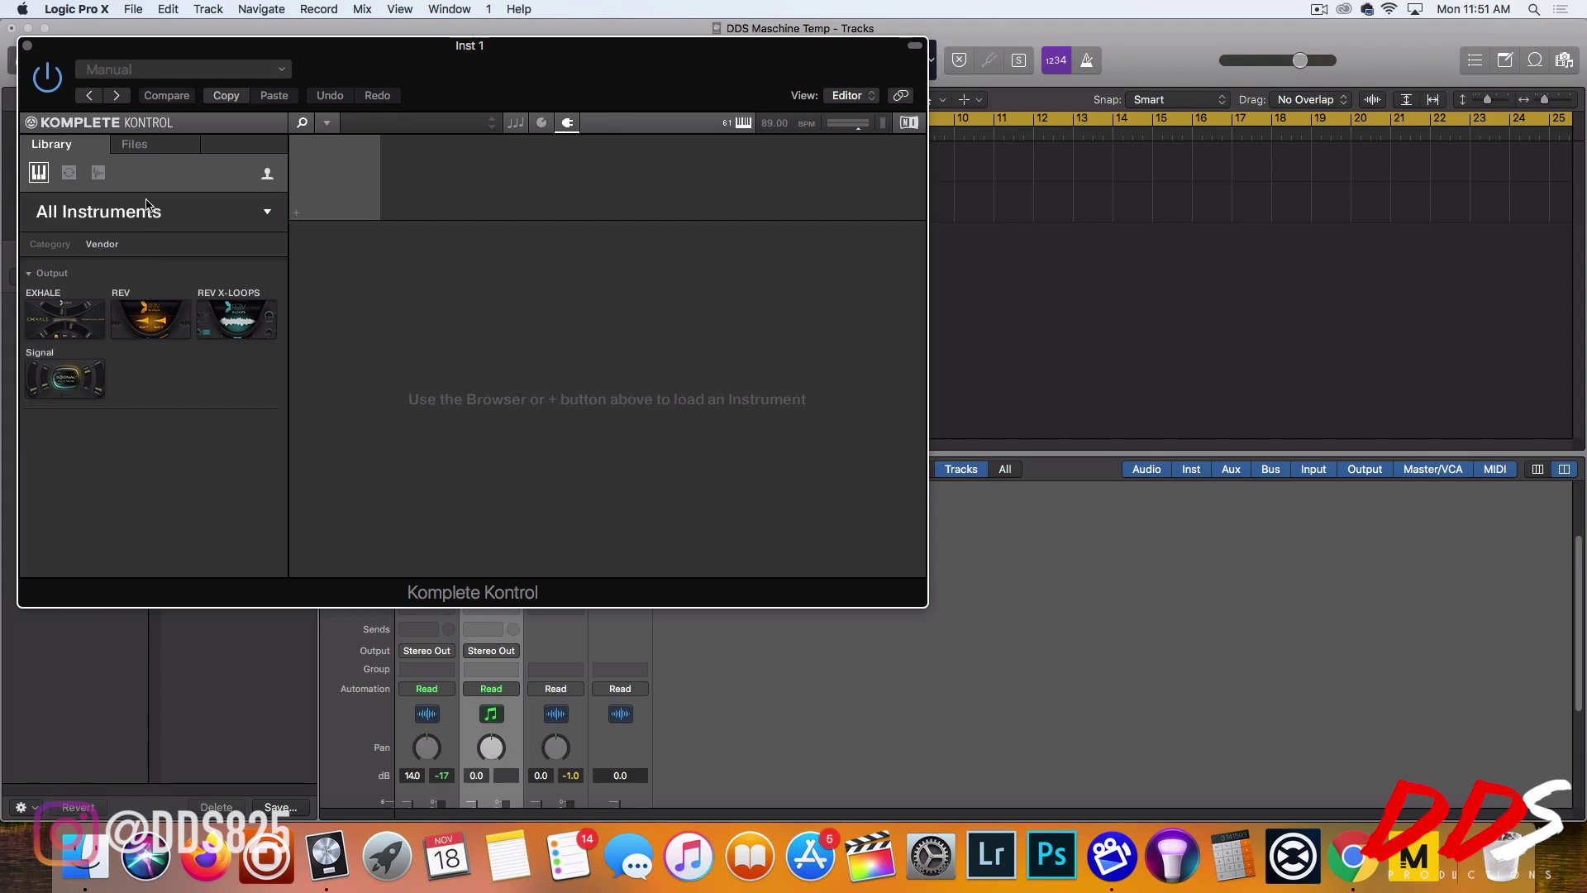
{"action": "left_click", "coordinate": [267, 175]}
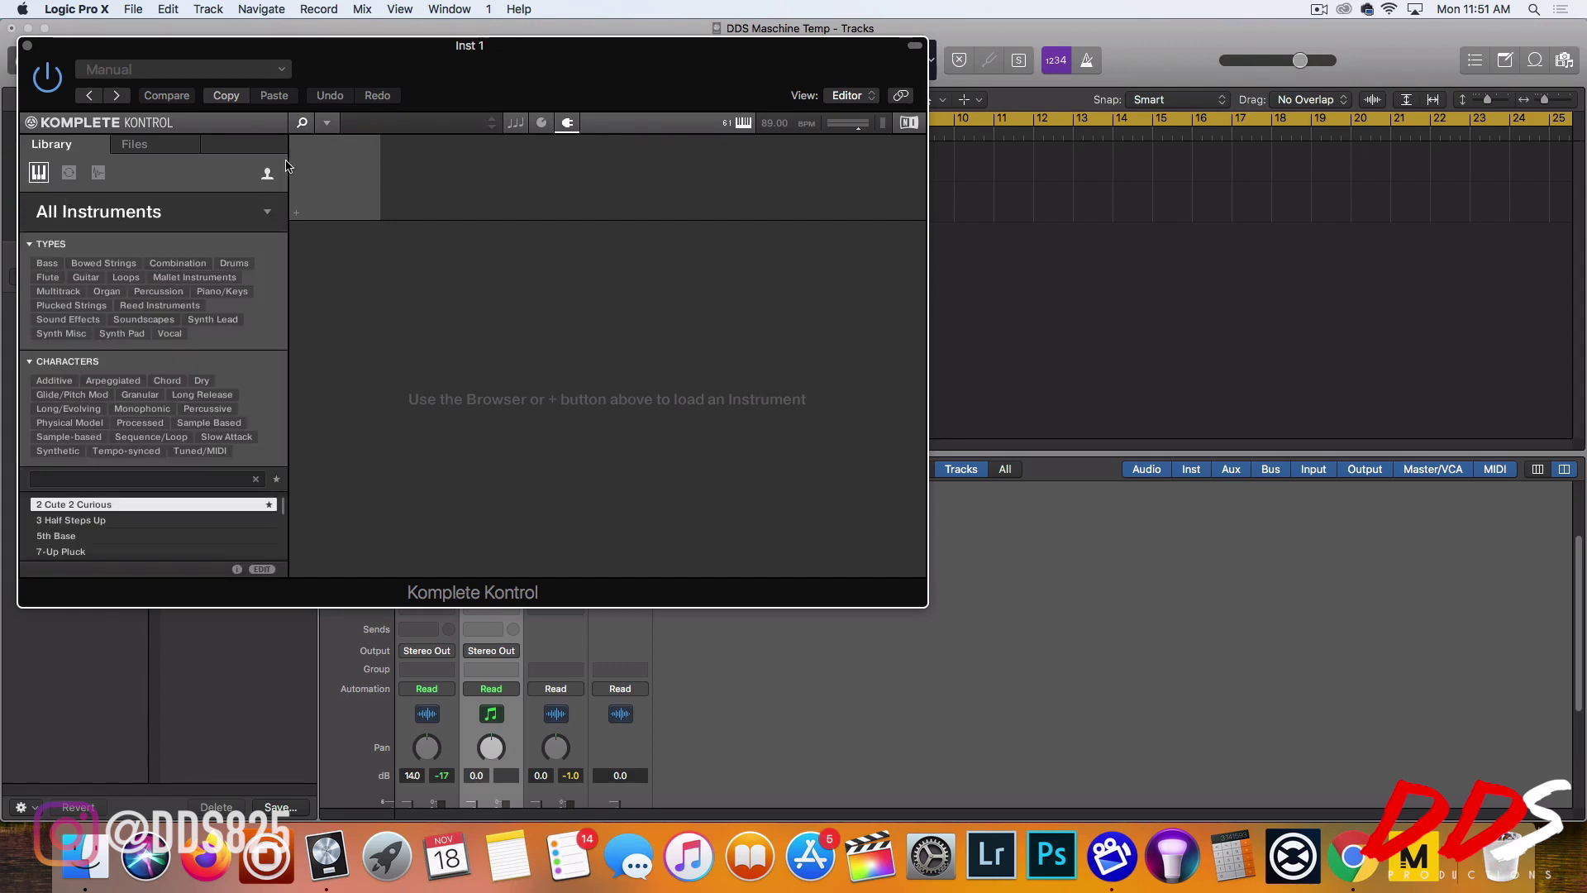
{"action": "left_click", "coordinate": [268, 172]}
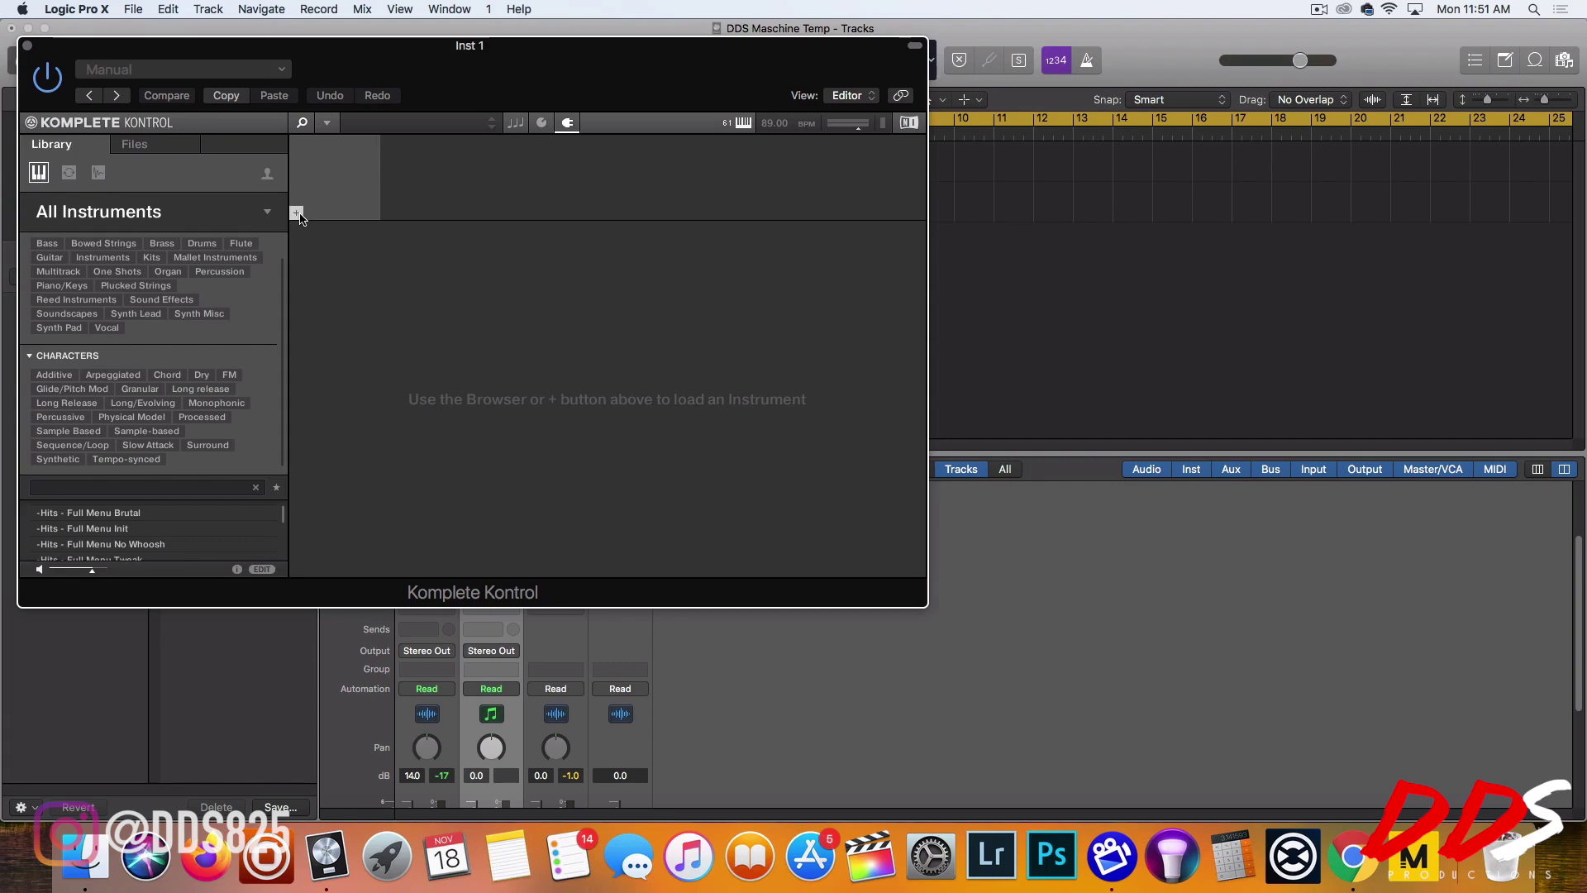
Load Spectrasonics Keyscape into Komplete Kontrol with the LA Custom C7 Grand Piano patch
{"action": "left_click", "coordinate": [297, 214]}
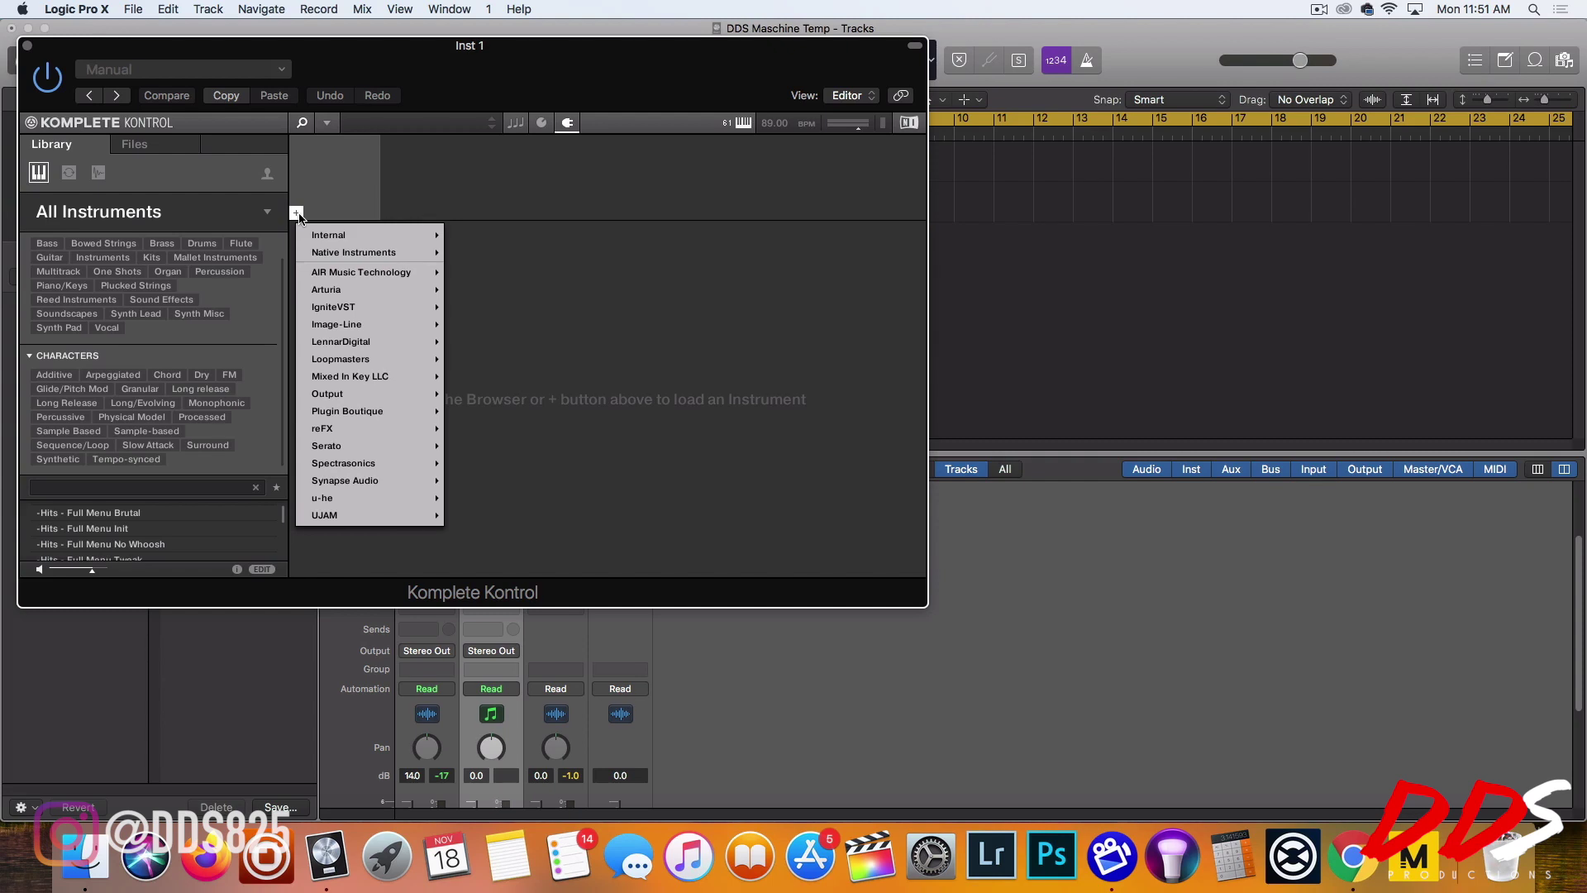
{"action": "mouse_move", "coordinate": [357, 391]}
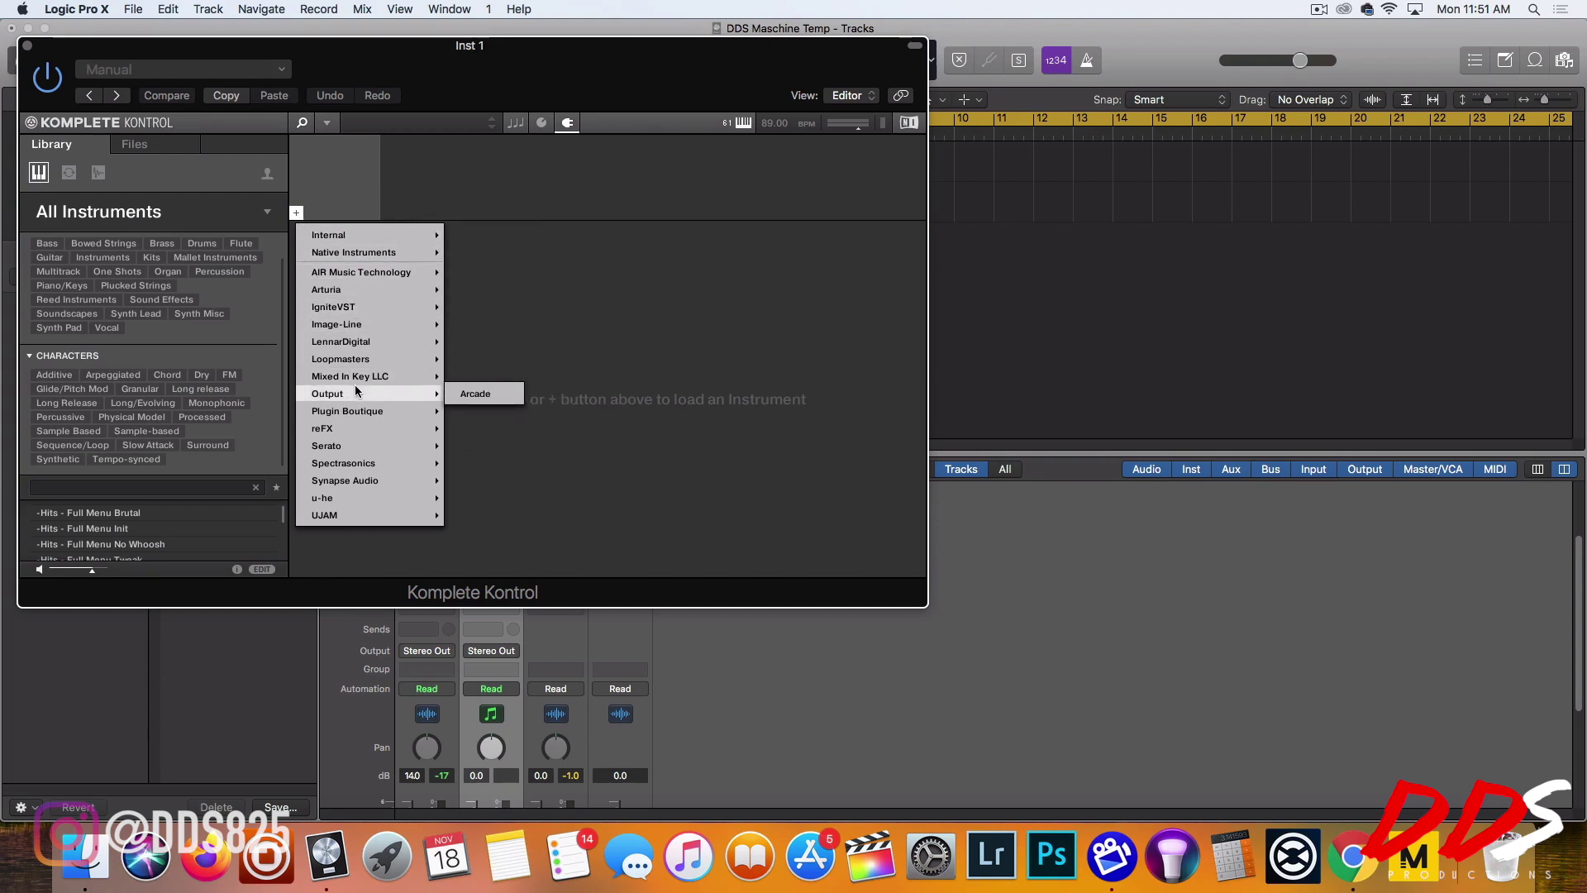
{"action": "mouse_move", "coordinate": [368, 466]}
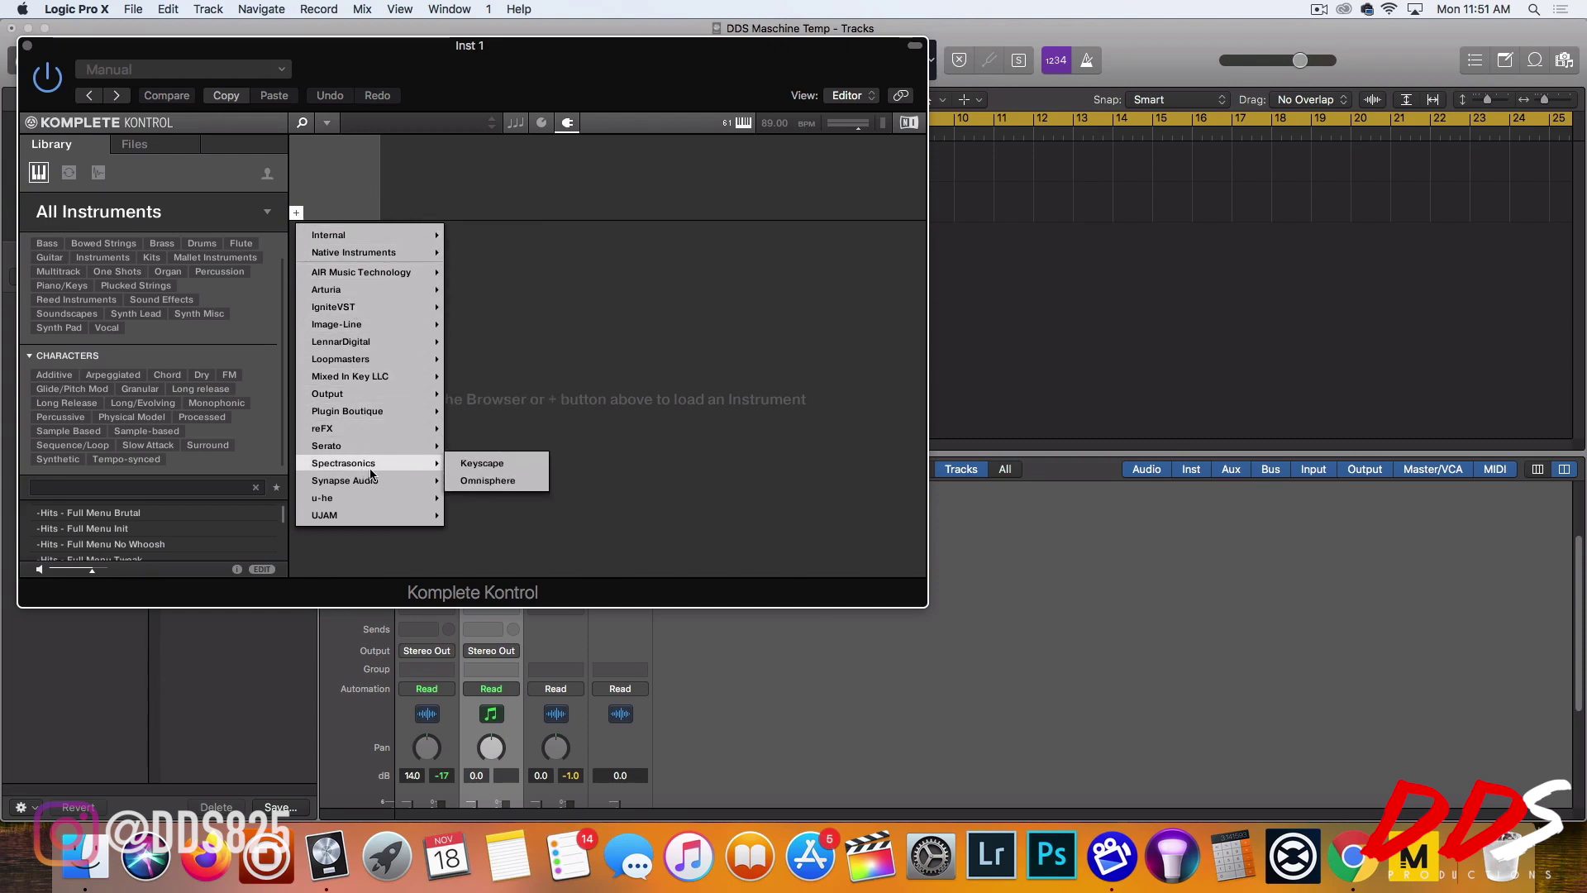
{"action": "left_click", "coordinate": [478, 464]}
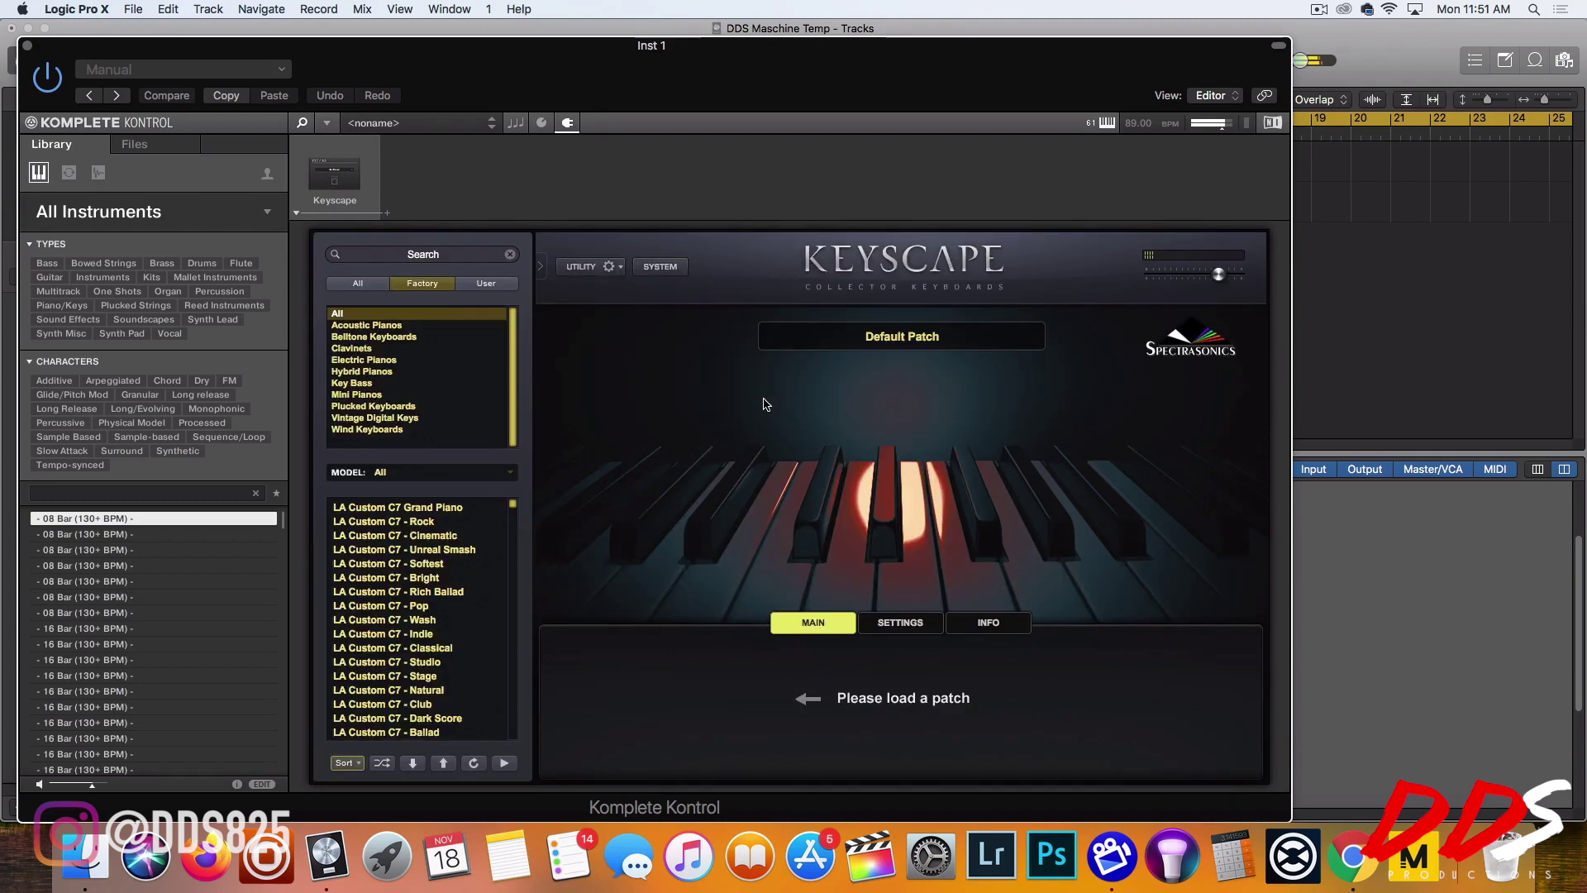
{"action": "left_click", "coordinate": [433, 509]}
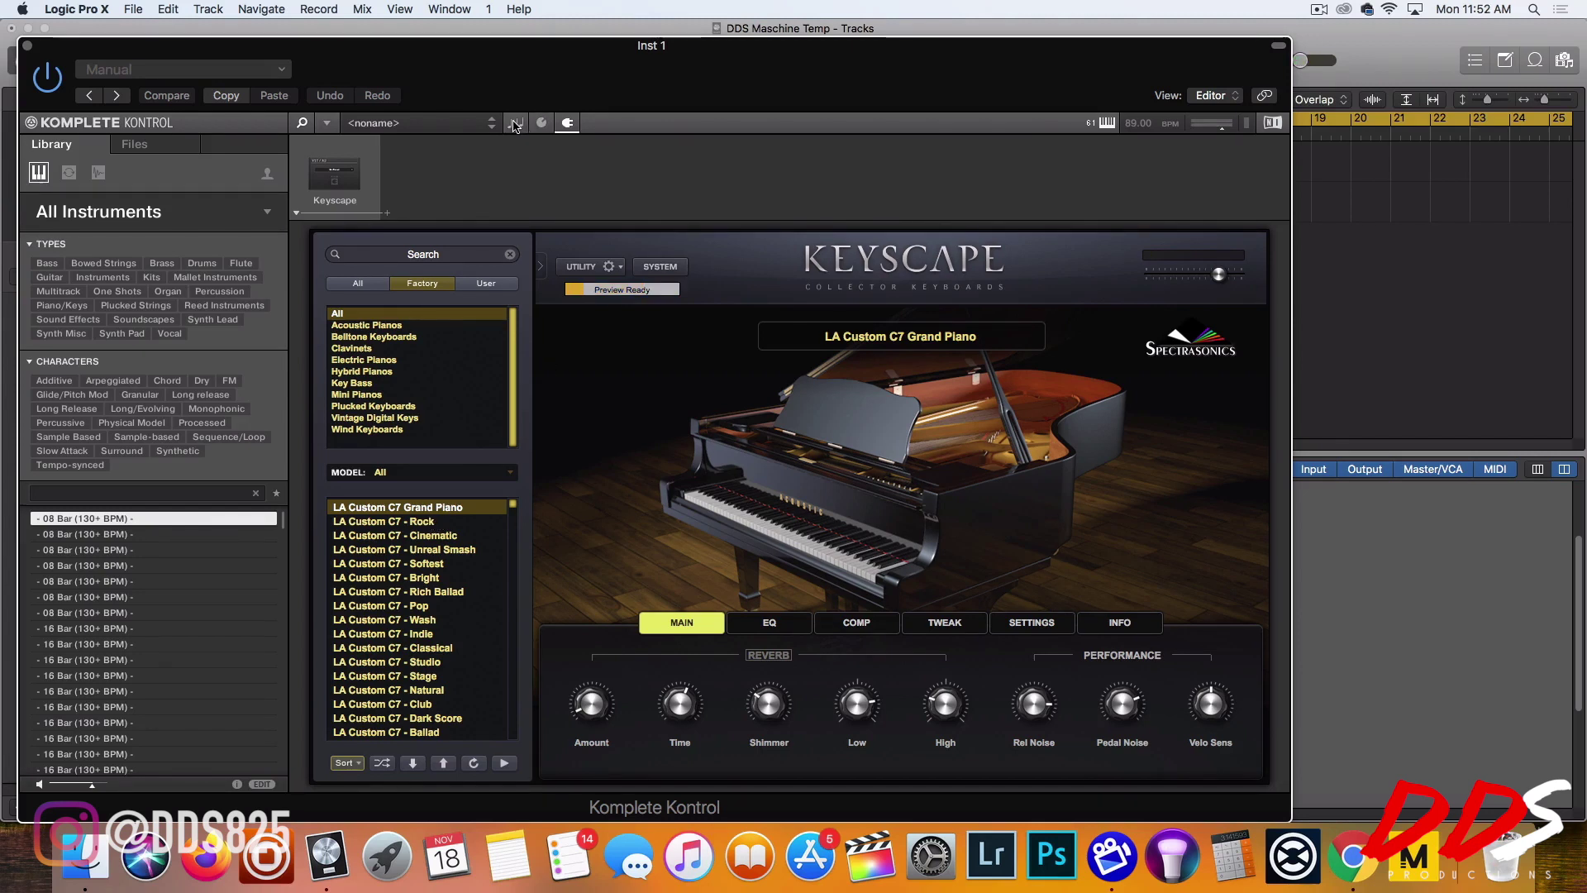
Set Komplete Kontrol's scale to root Ab, Japanese type, with Easy key mode
{"action": "left_click", "coordinate": [514, 124]}
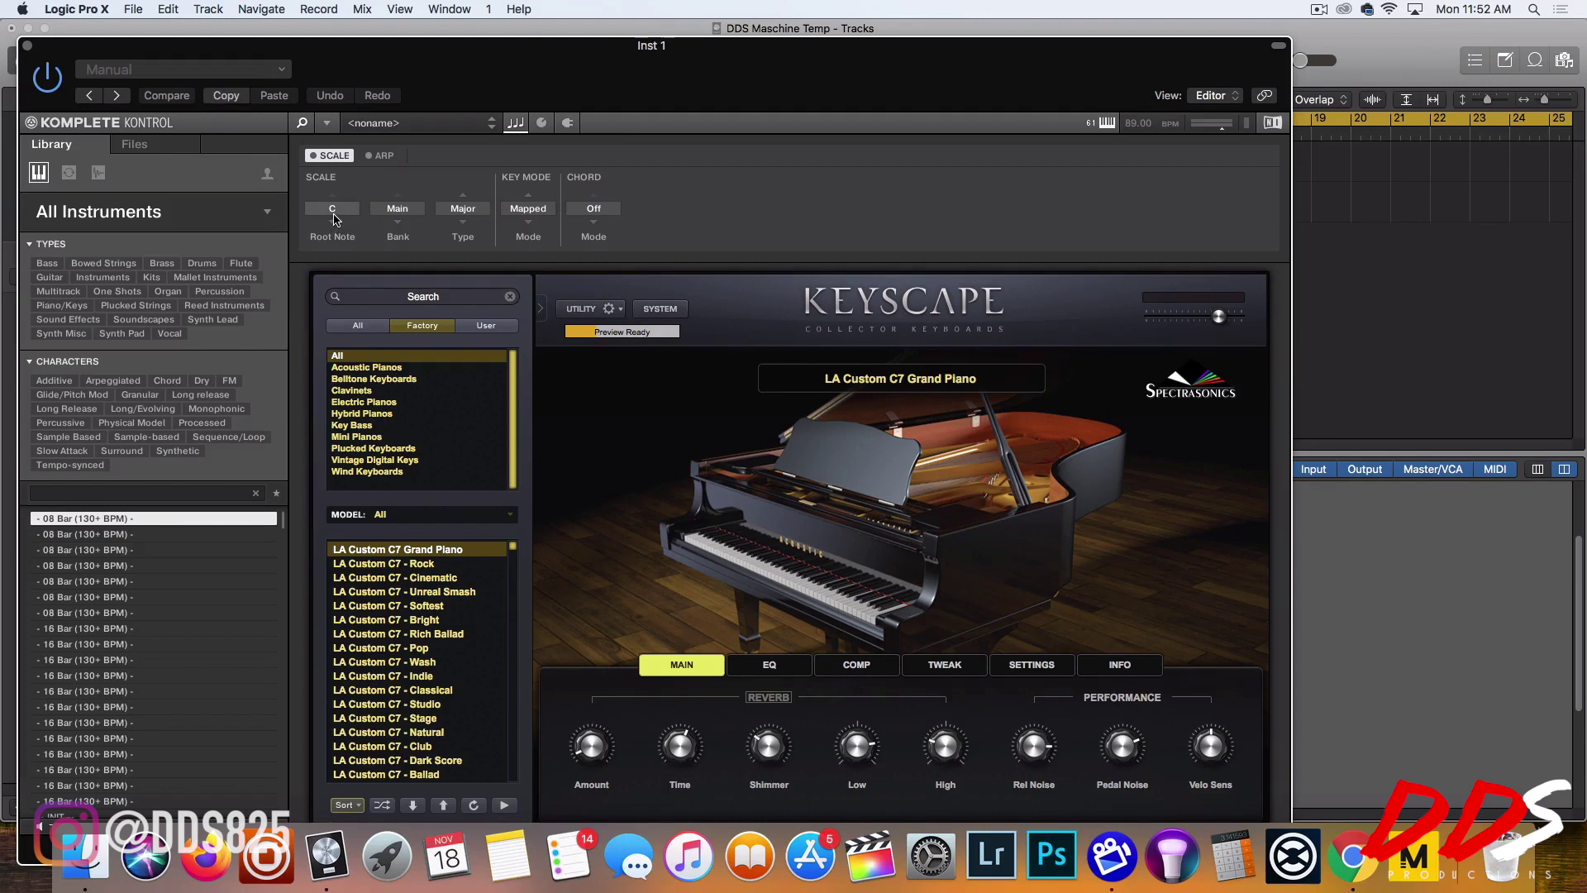
{"action": "left_click", "coordinate": [333, 210]}
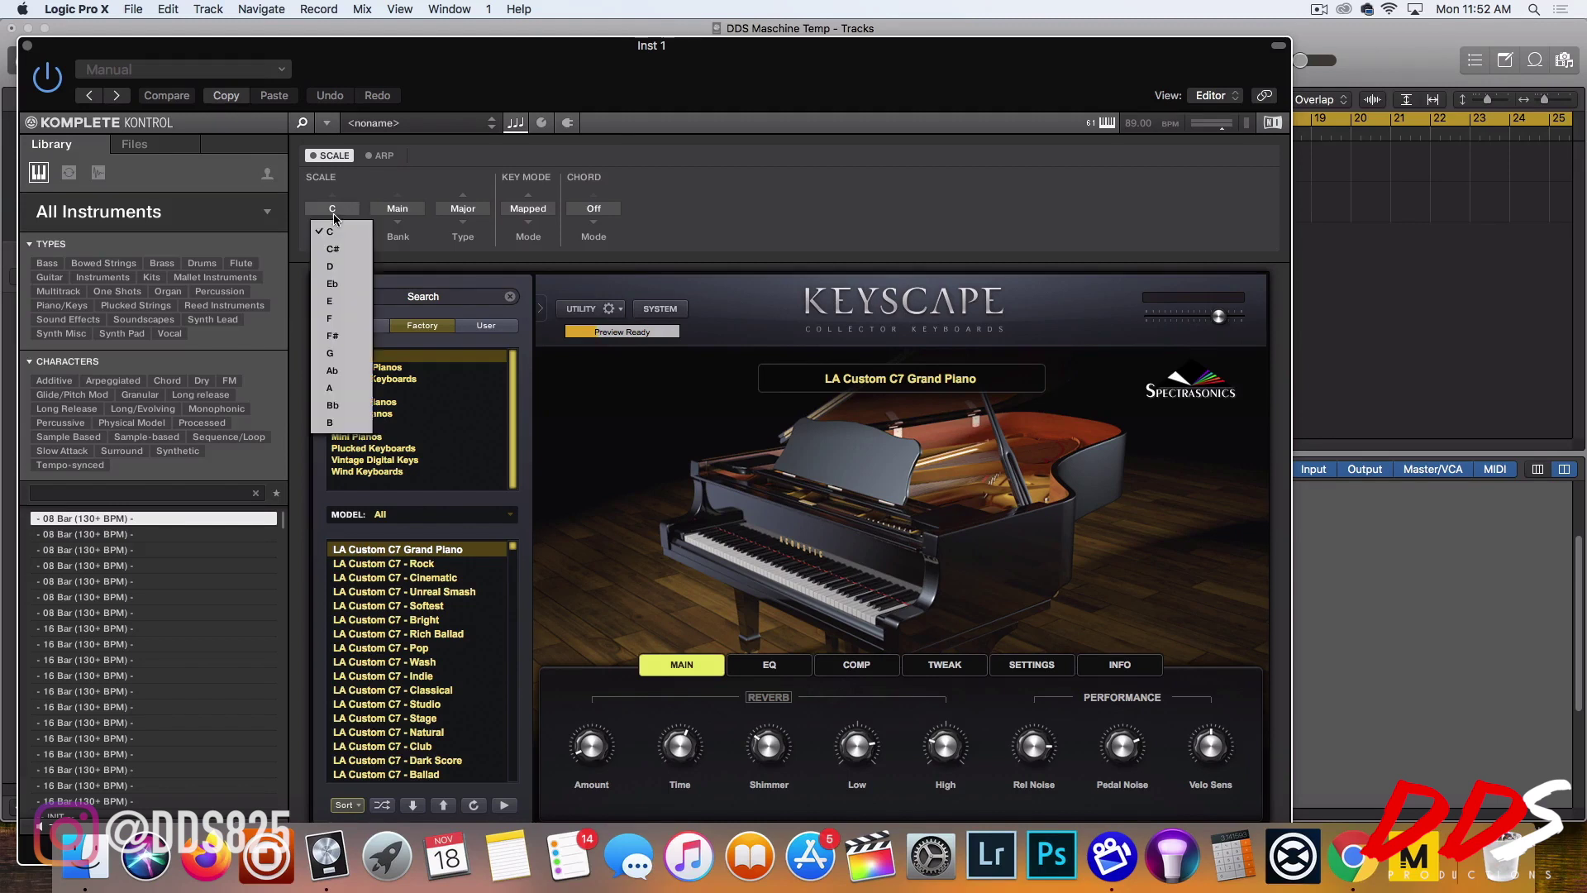
{"action": "left_click", "coordinate": [370, 373]}
{"action": "left_click", "coordinate": [460, 213]}
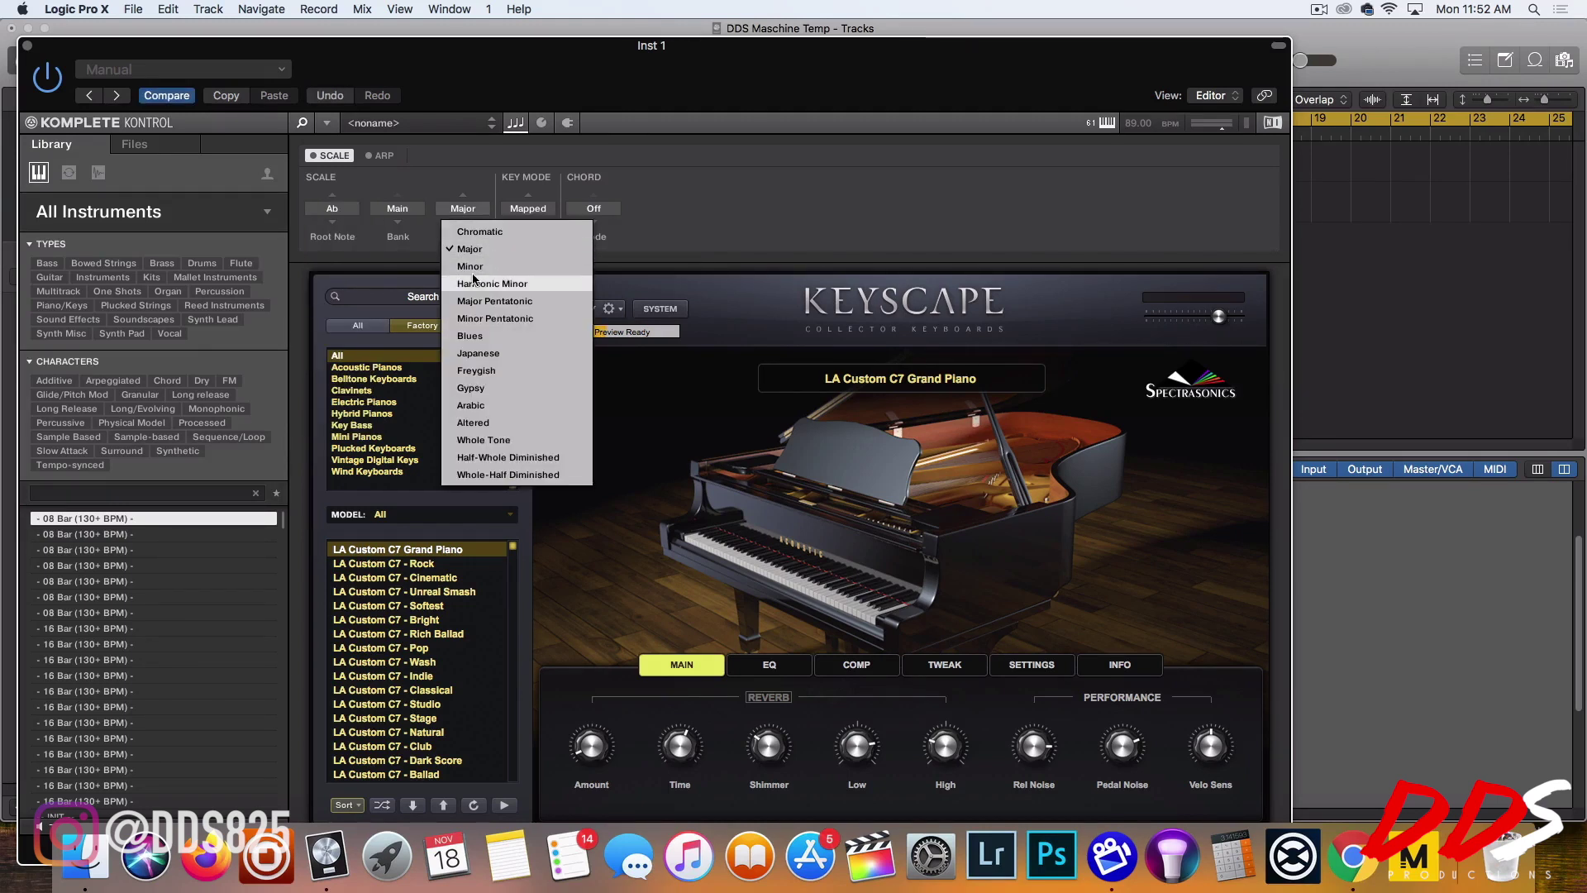
{"action": "left_click", "coordinate": [472, 353]}
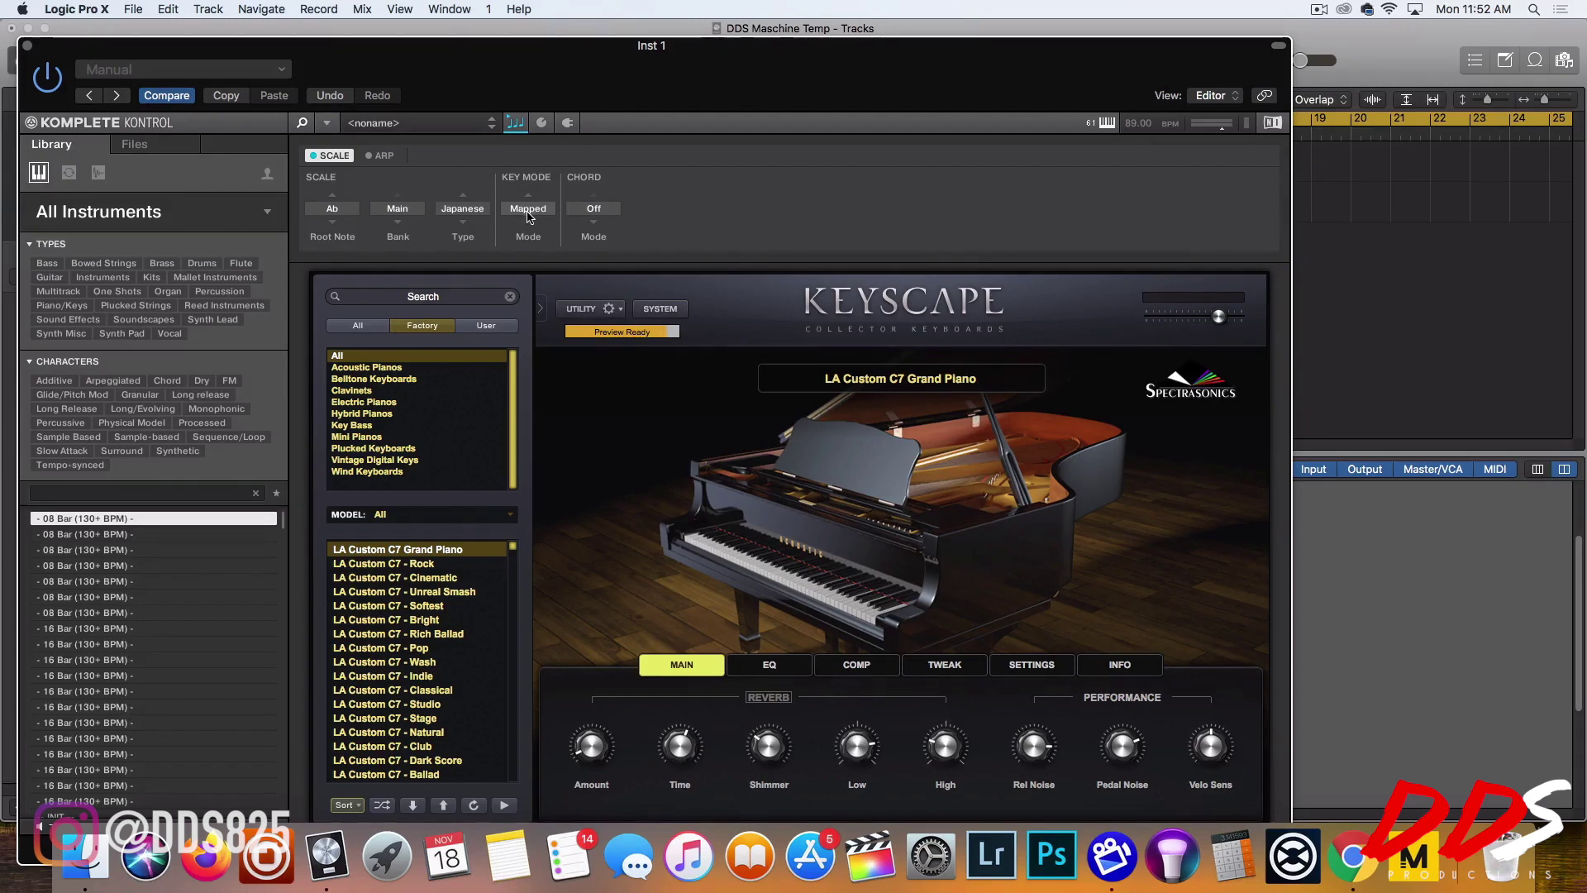
{"action": "left_click", "coordinate": [528, 213]}
{"action": "left_click", "coordinate": [545, 268]}
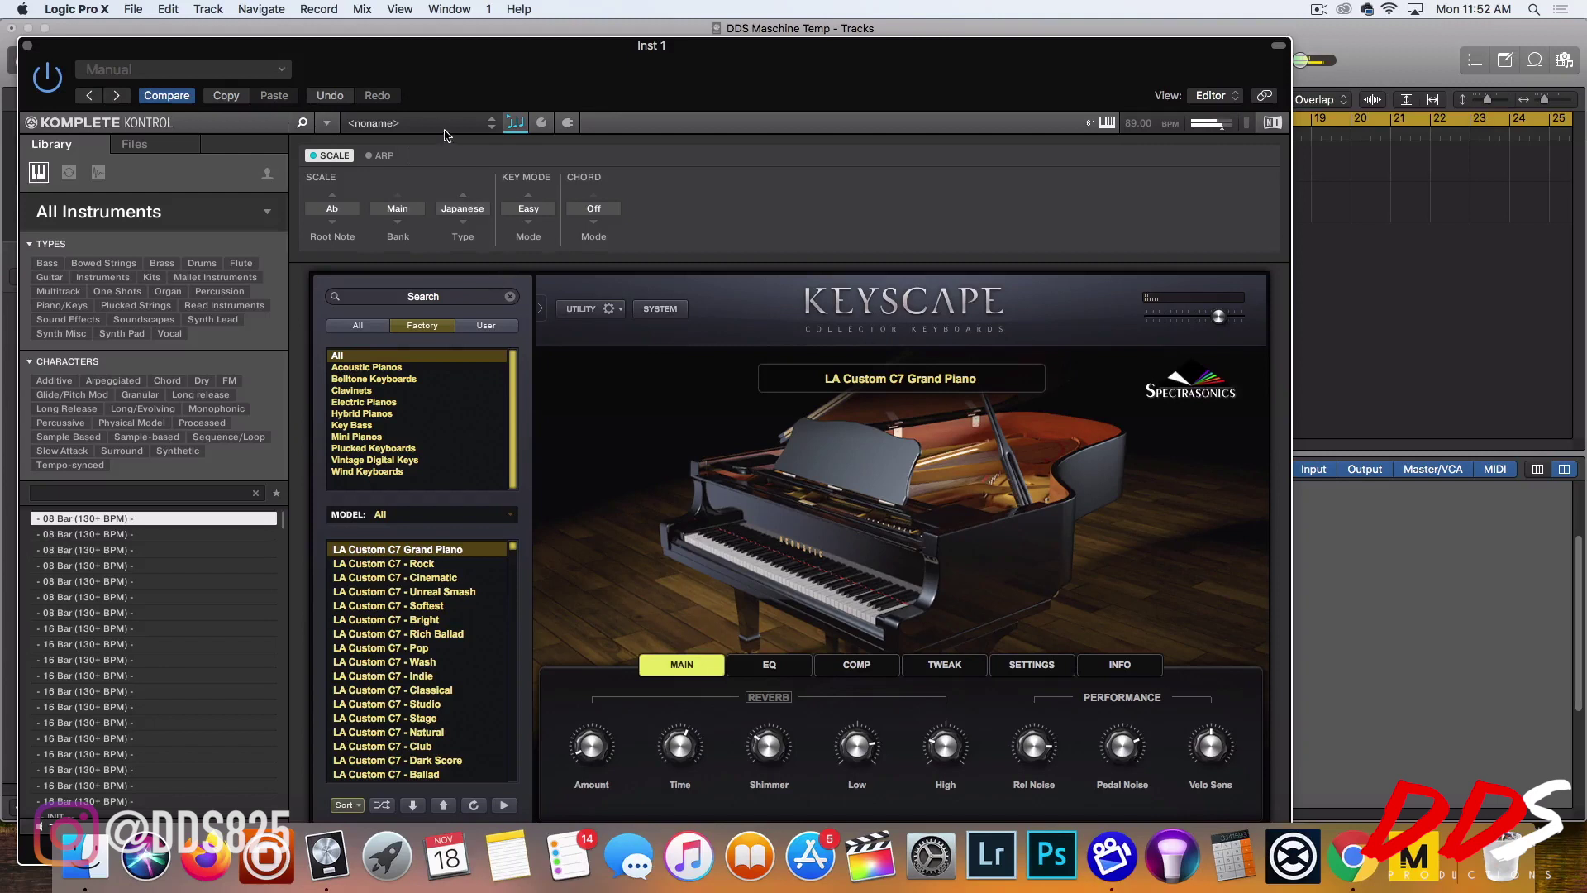
Set chord mode to Chord Set and chord type to Min 2, replacing an initial Maj 5
{"action": "left_click", "coordinate": [614, 212]}
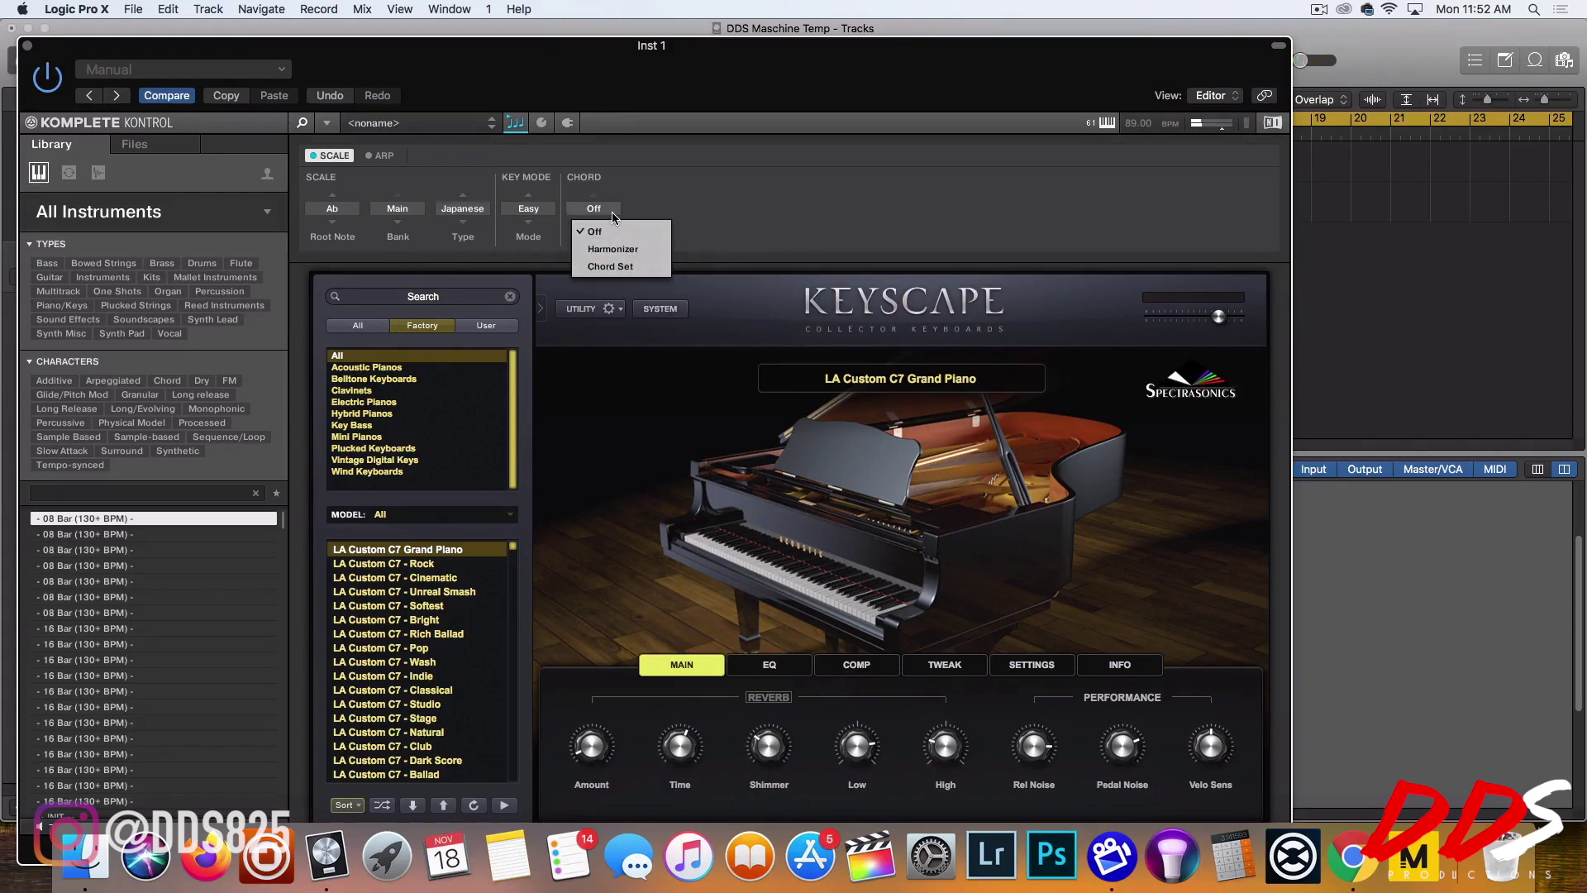
{"action": "left_click", "coordinate": [623, 265]}
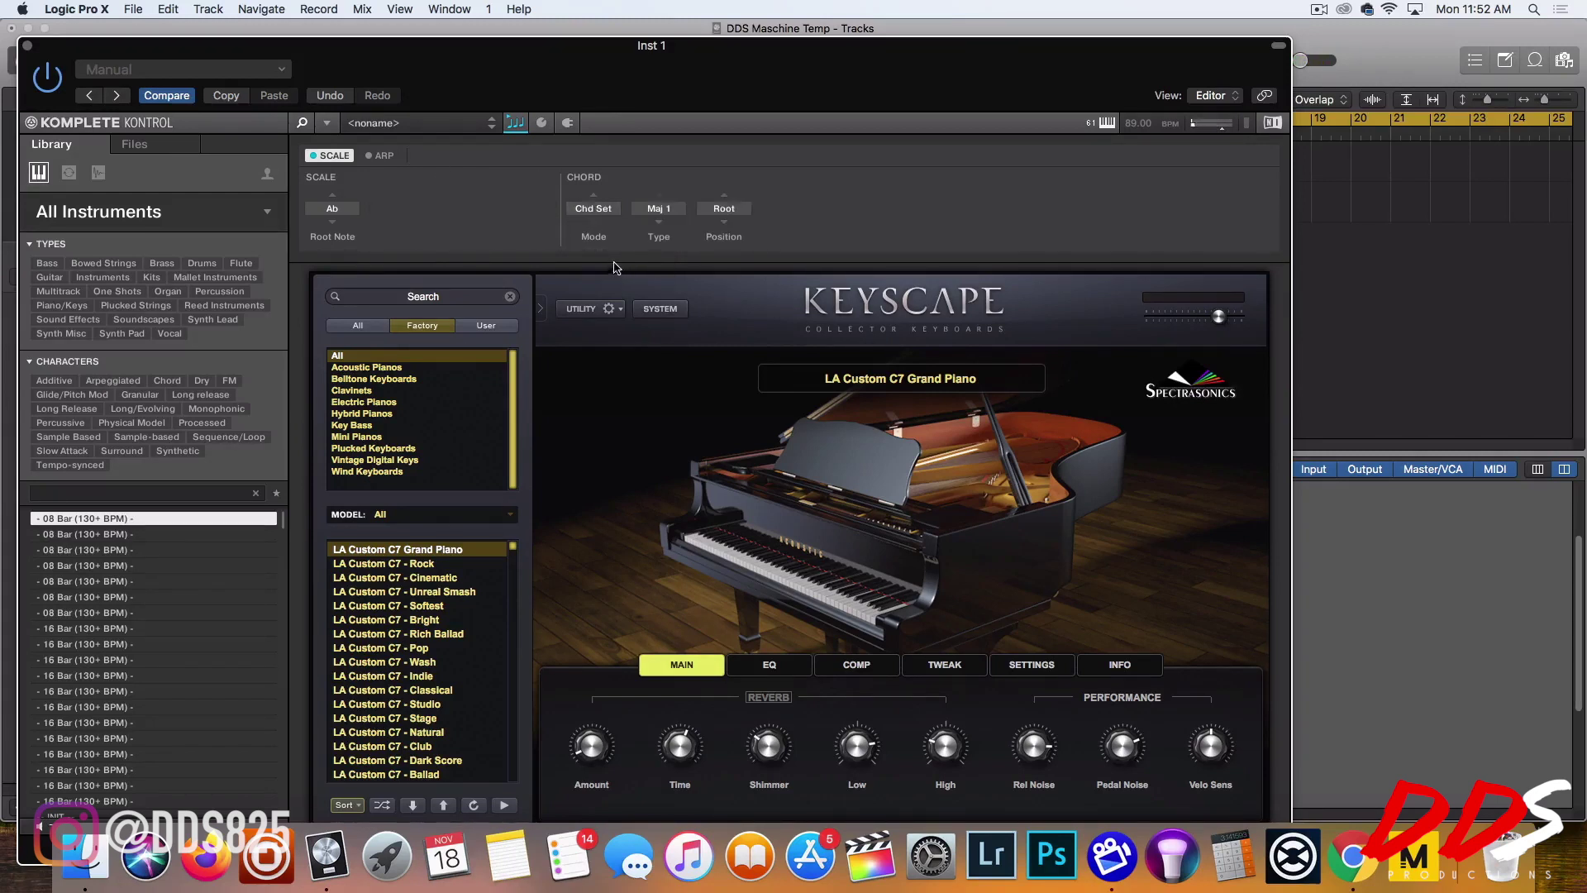
{"action": "left_click", "coordinate": [683, 209]}
{"action": "left_click", "coordinate": [666, 294]}
{"action": "left_click", "coordinate": [660, 217]}
{"action": "left_click", "coordinate": [671, 388]}
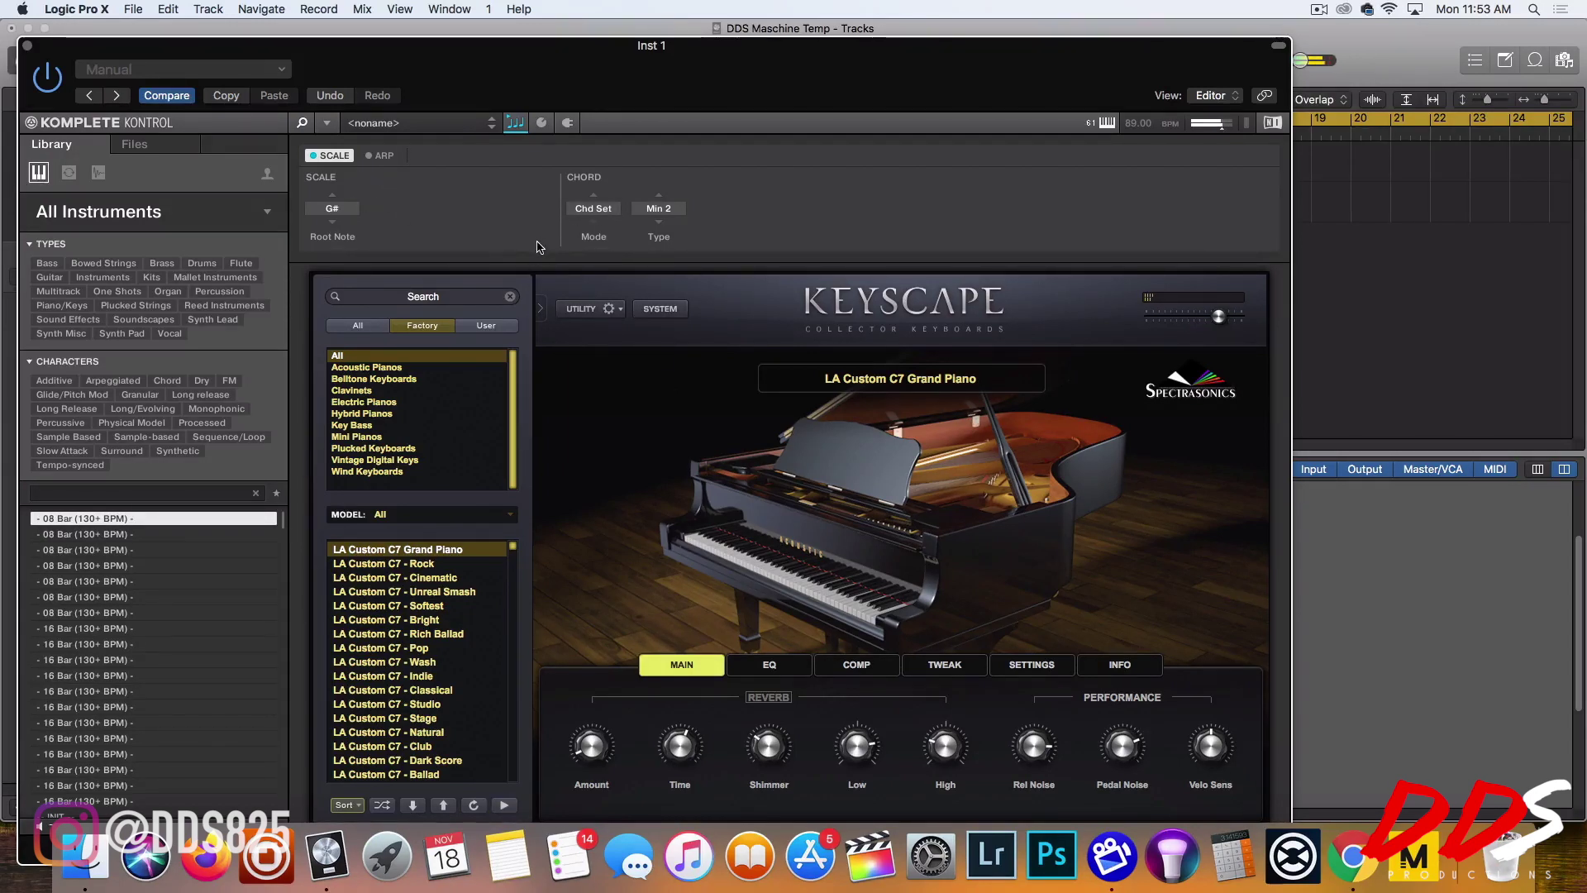
Record a new Inst 1 region and open it in the Piano Roll
{"action": "left_click_drag", "start_coordinate": [504, 48], "coordinate": [553, 147]}
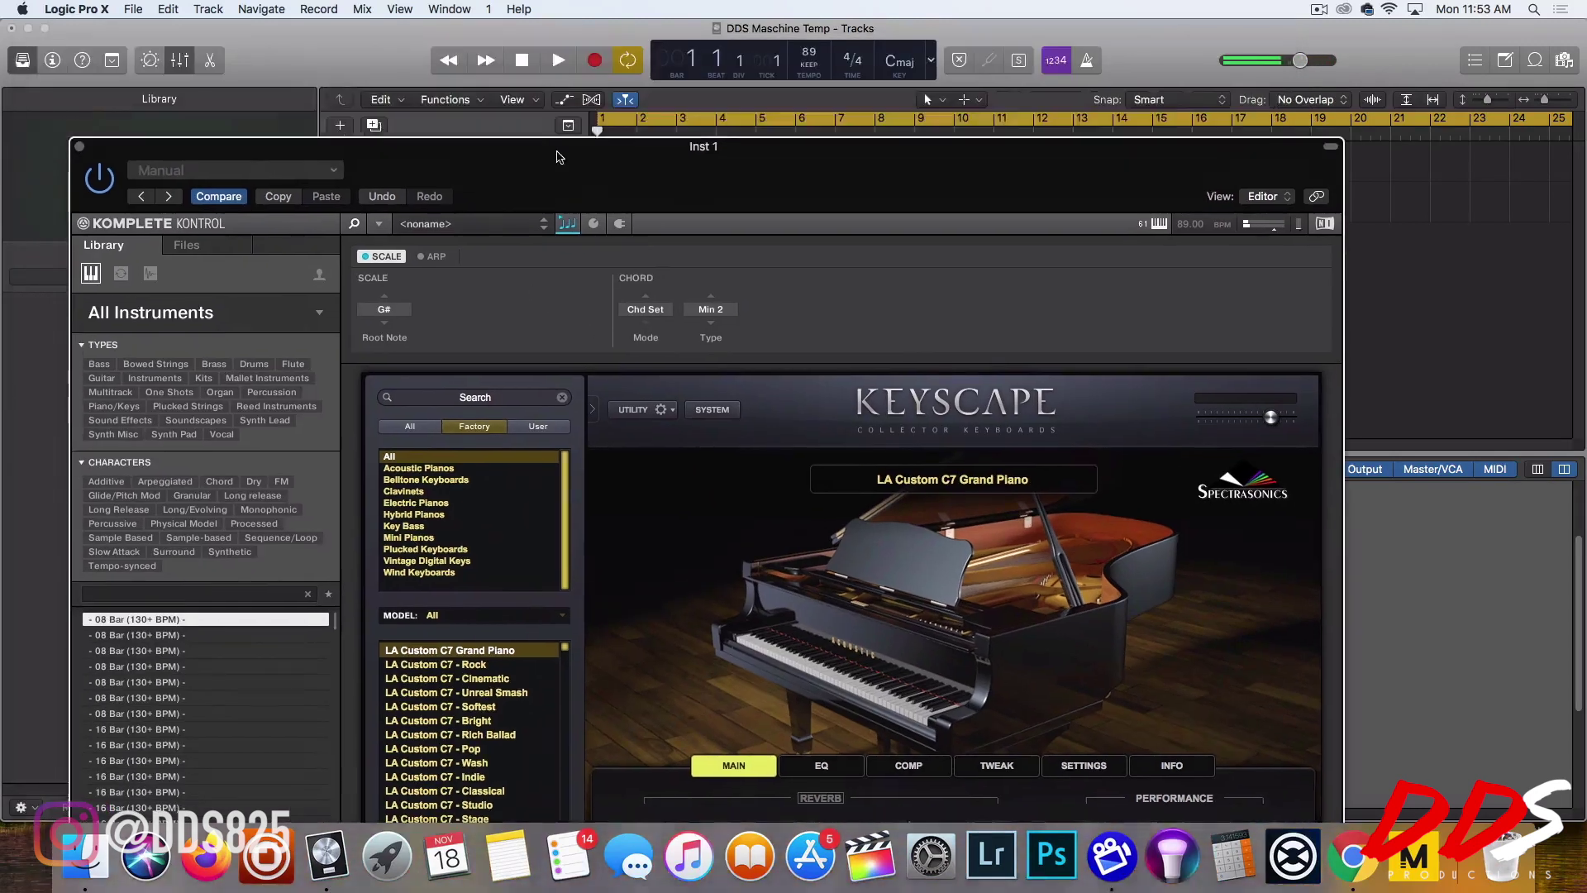
{"action": "left_click", "coordinate": [597, 60]}
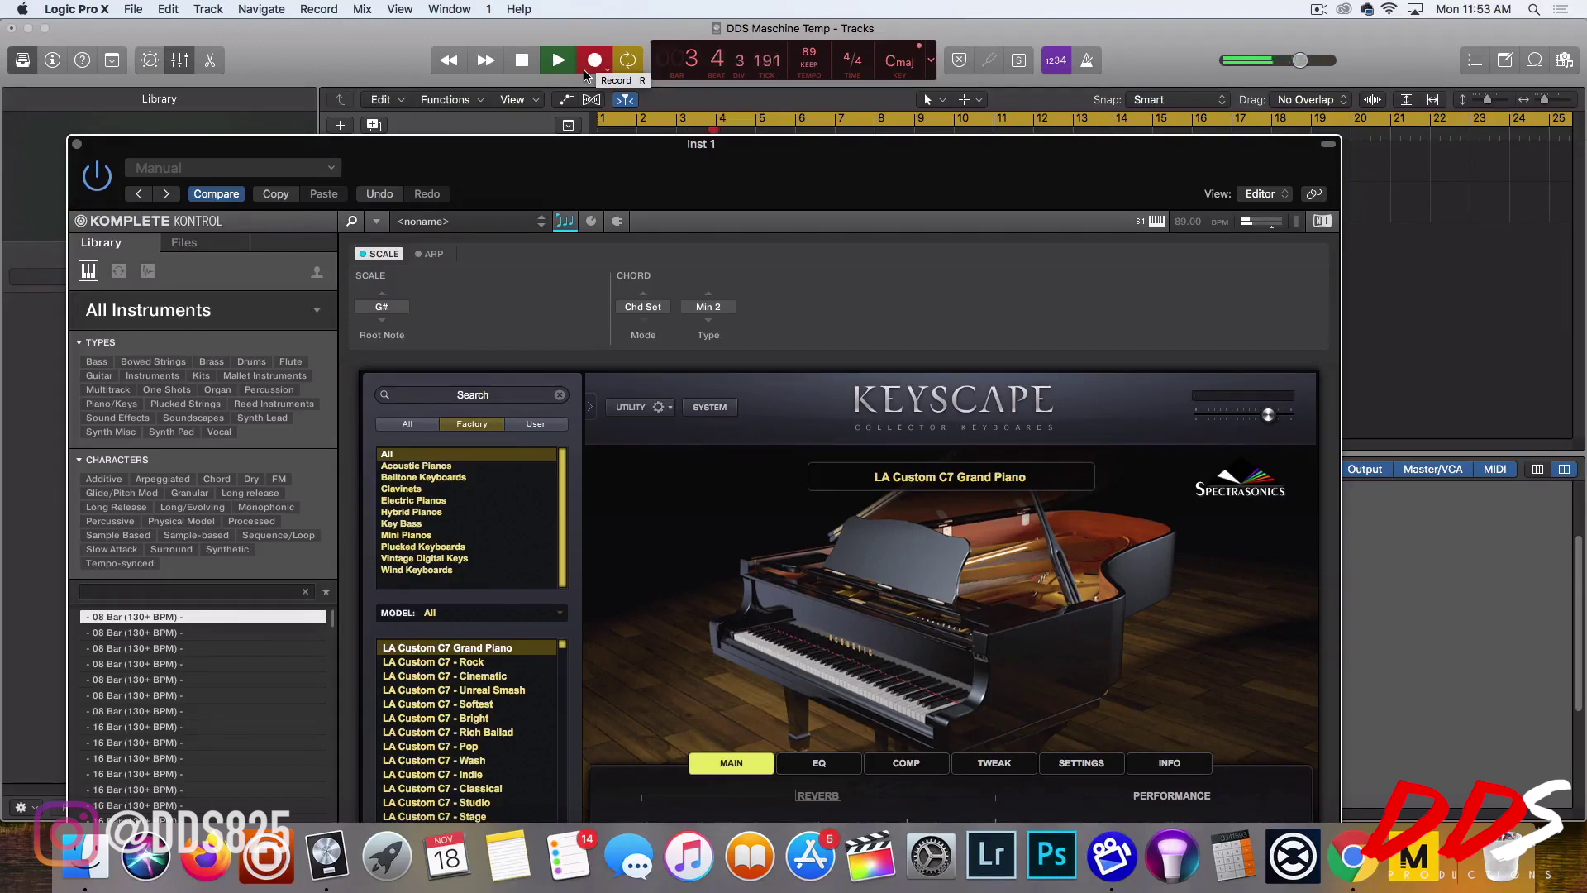
{"action": "left_click", "coordinate": [522, 60]}
{"action": "left_click_drag", "start_coordinate": [559, 151], "coordinate": [559, 388]}
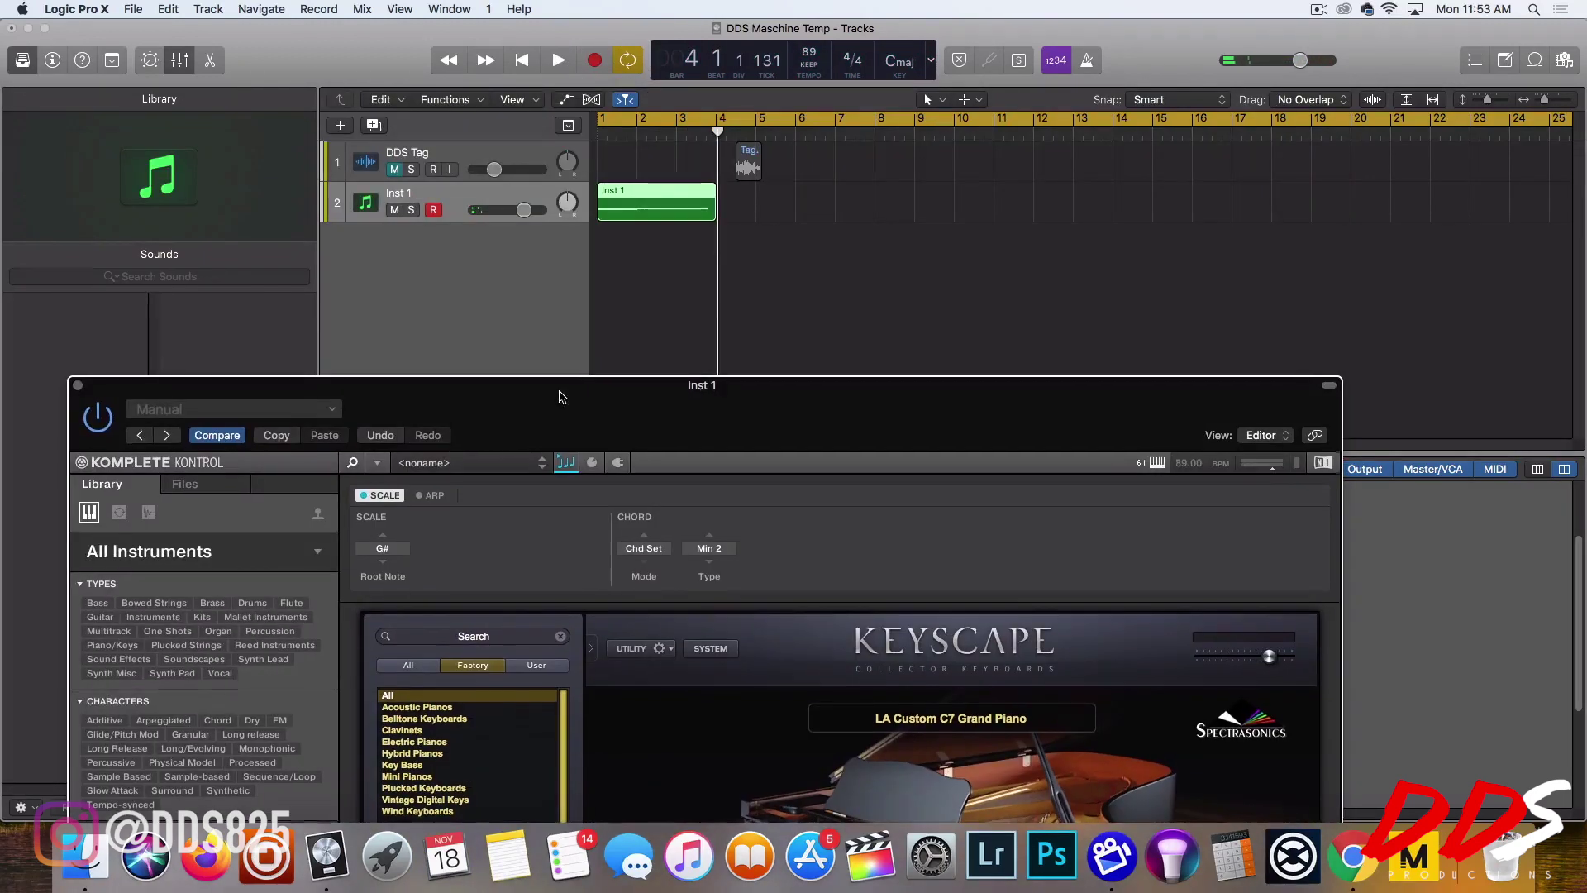
{"action": "left_click", "coordinate": [647, 192]}
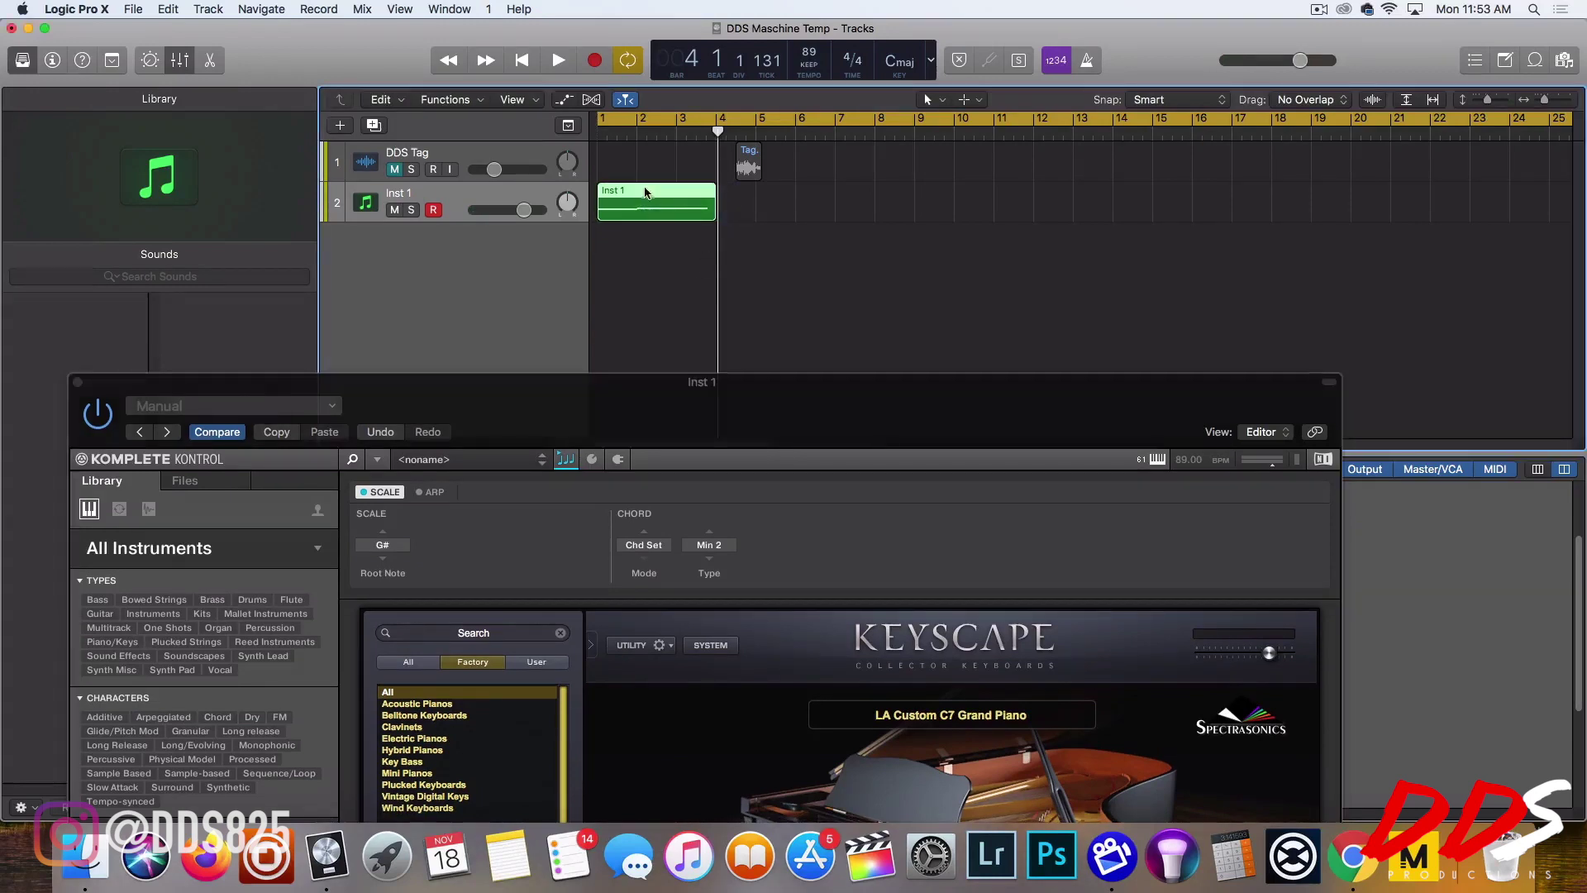
{"action": "double_click", "coordinate": [647, 197]}
{"action": "left_click", "coordinate": [840, 463]}
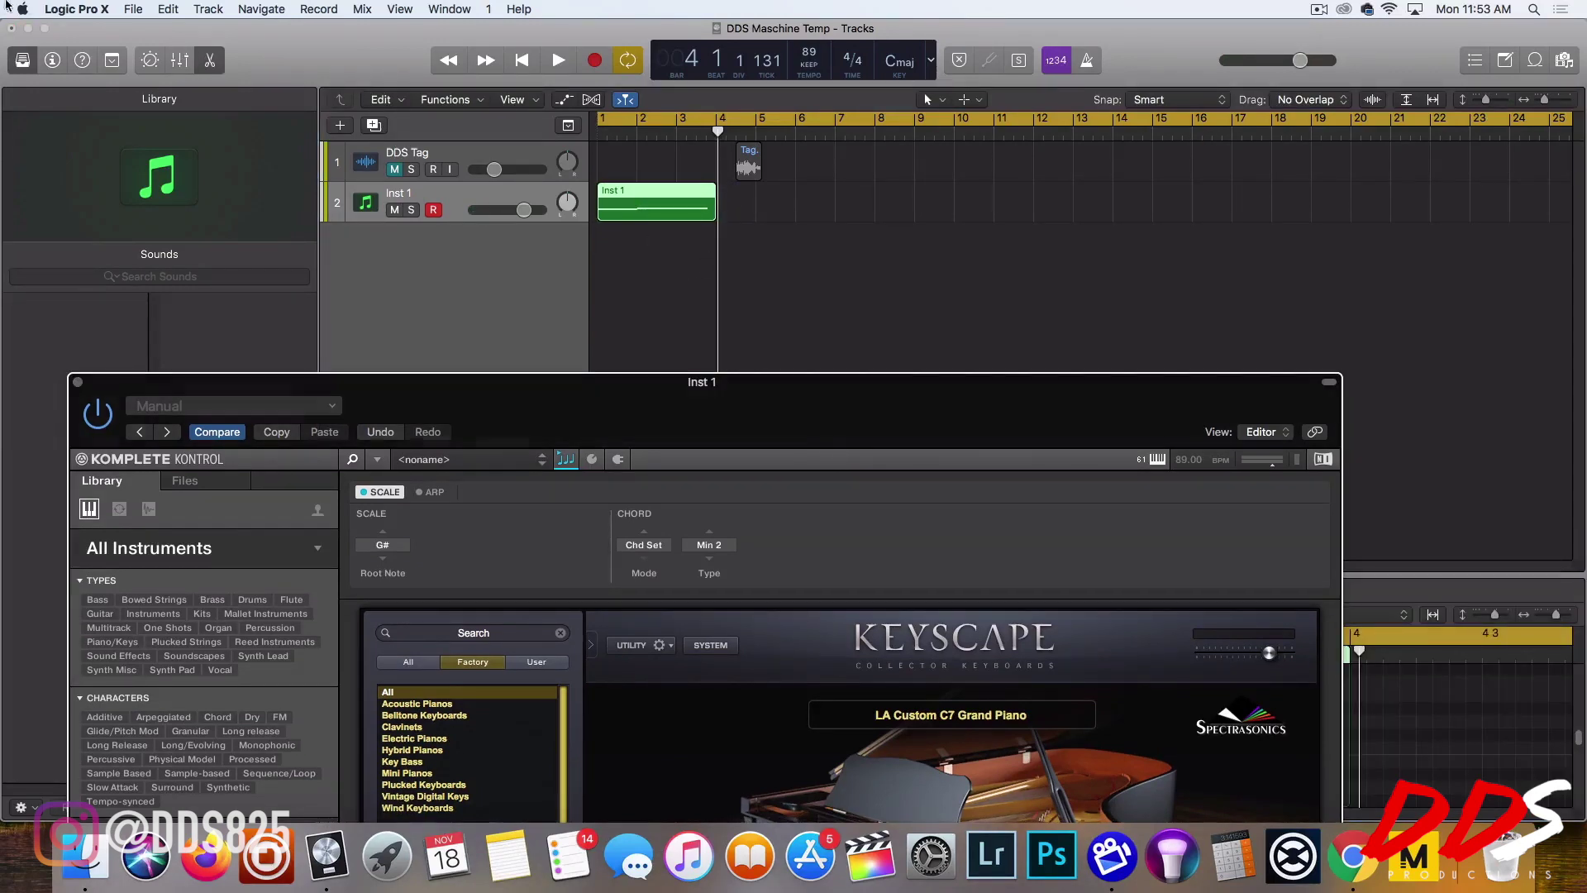
Reposition the Komplete Kontrol window to show Keyscape and the whole browser
{"action": "left_click_drag", "start_coordinate": [474, 381], "coordinate": [622, 10]}
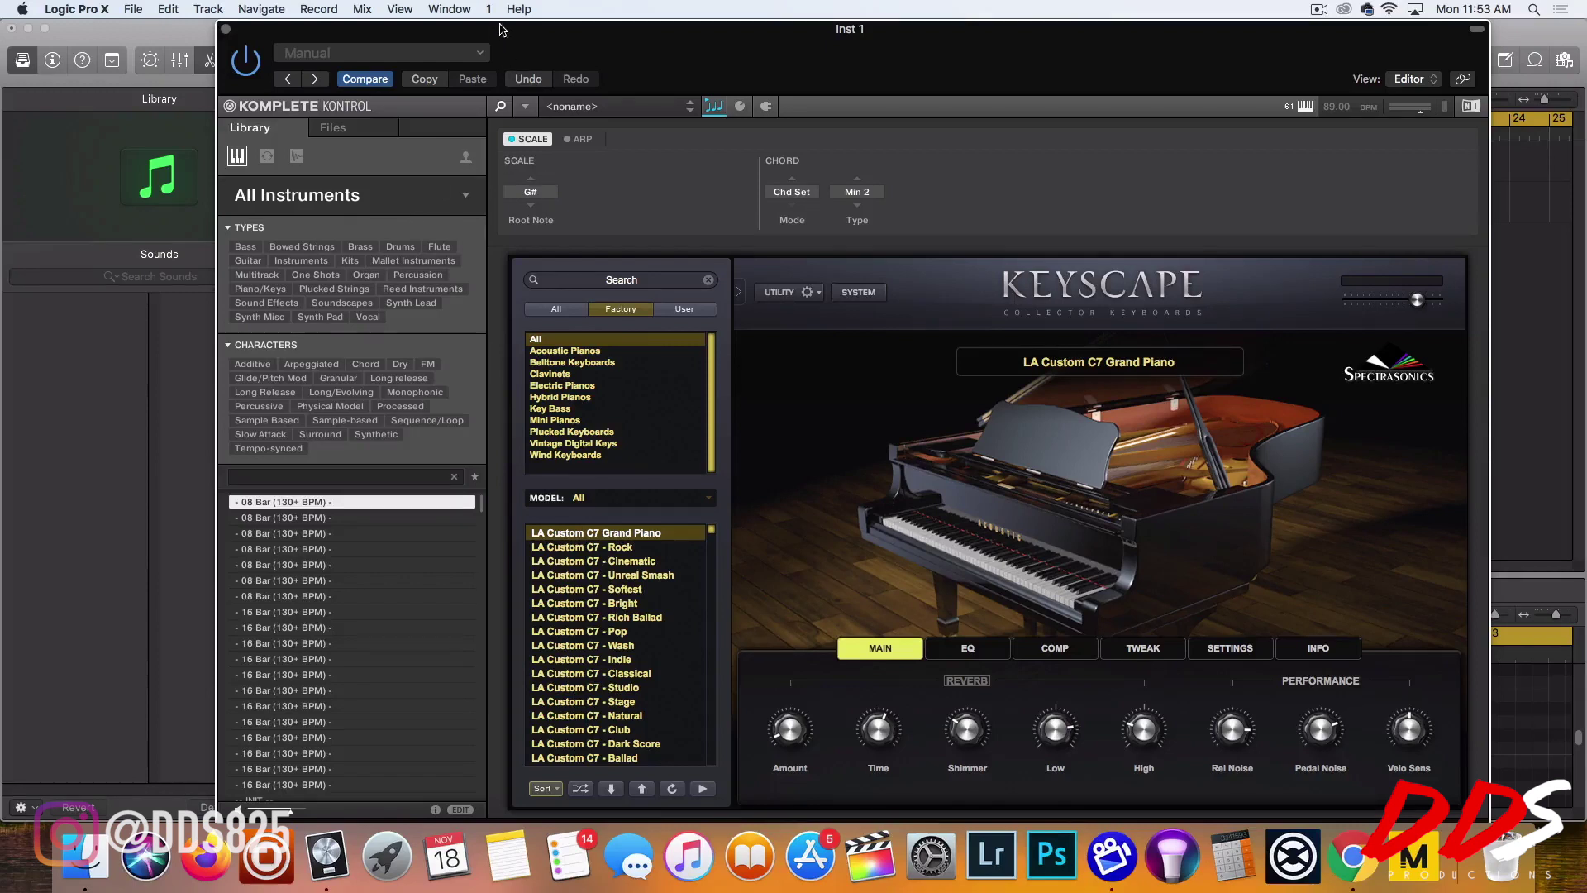
{"action": "left_click_drag", "start_coordinate": [509, 44], "coordinate": [208, 41]}
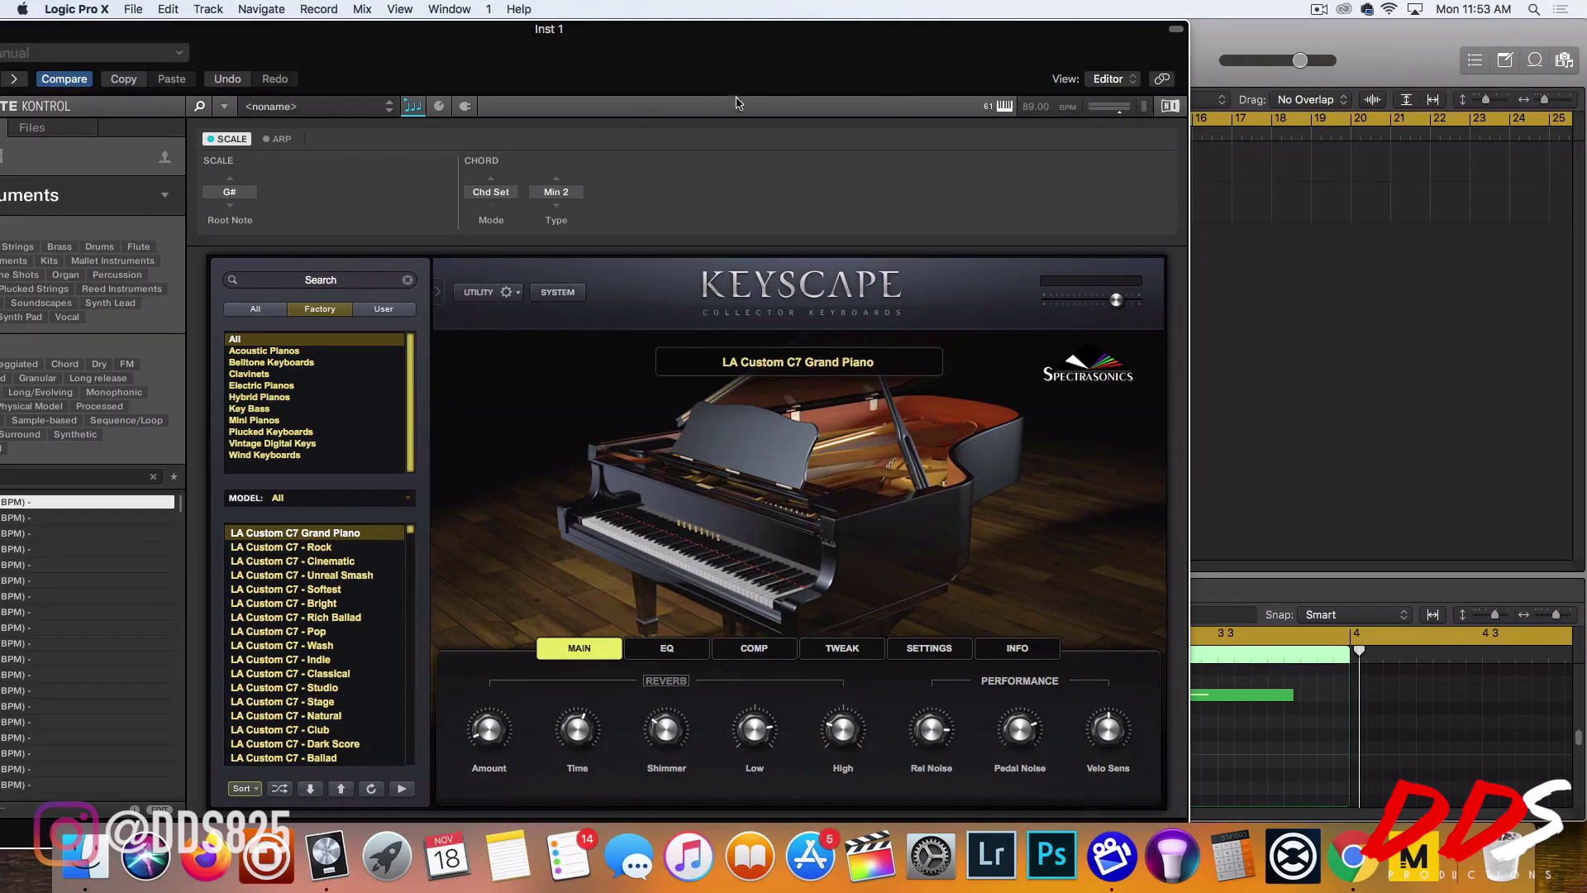
{"action": "left_click_drag", "start_coordinate": [760, 80], "coordinate": [923, 67]}
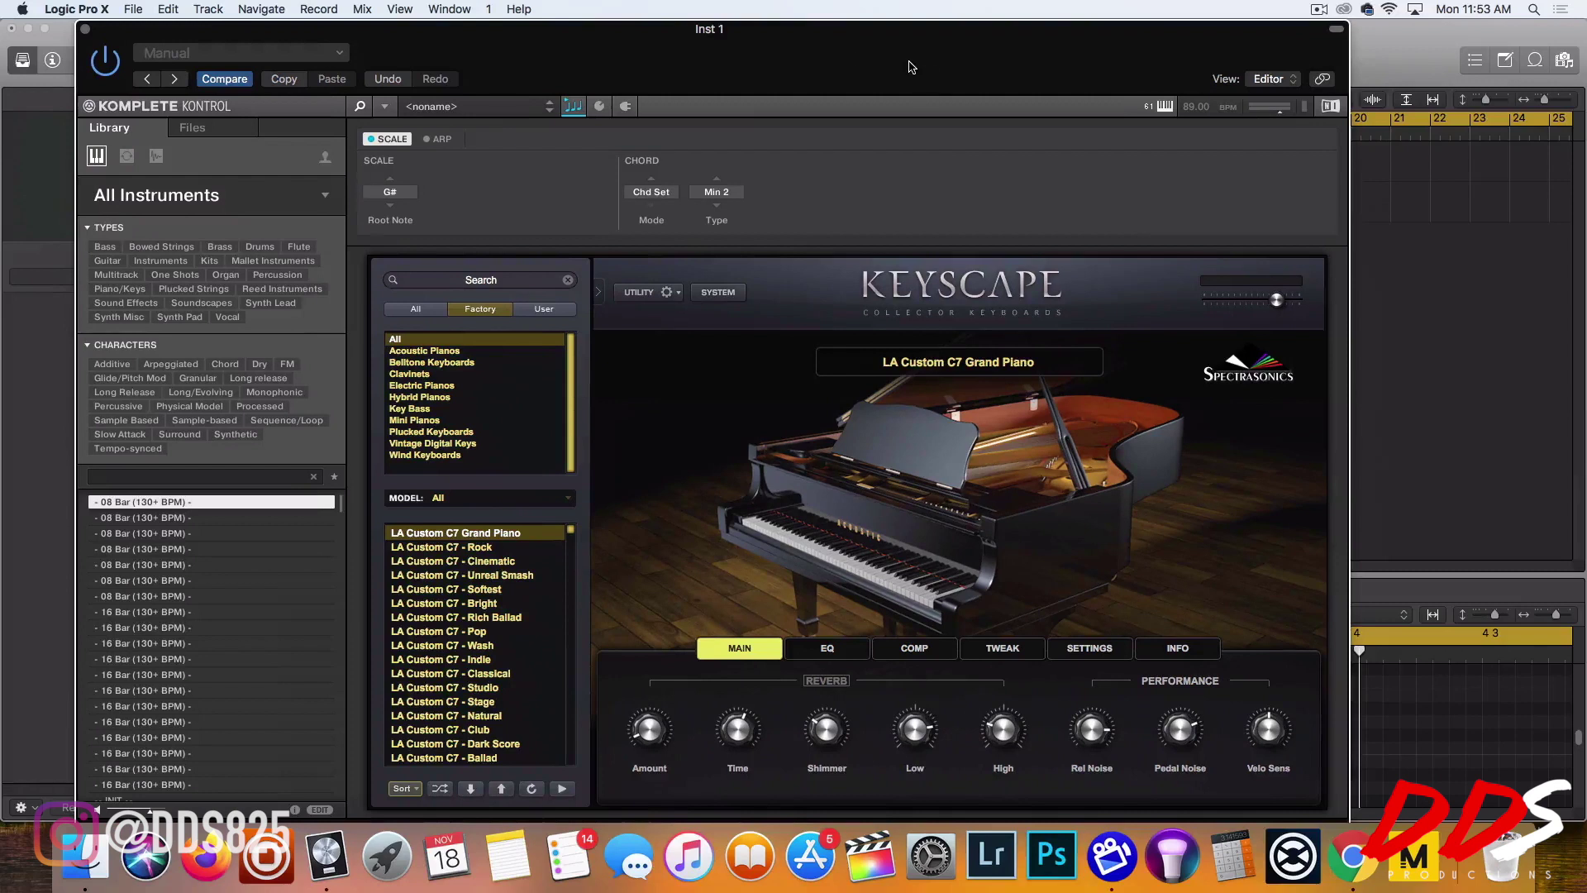
Set the arpeggiator type to Chord and its rate to 1/8
{"action": "left_click", "coordinate": [441, 139]}
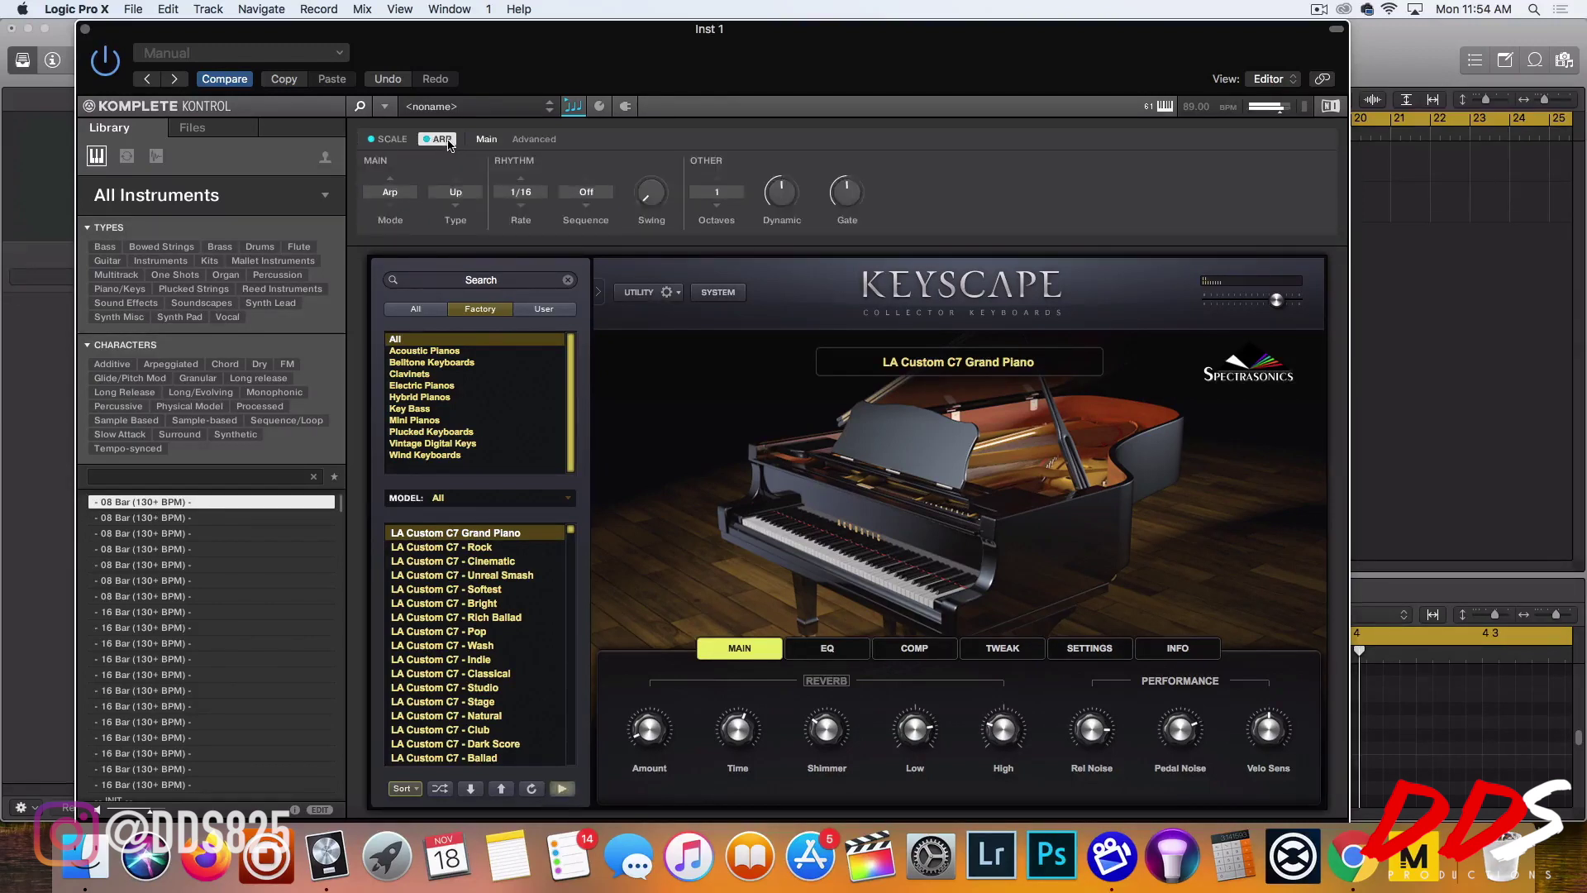
{"action": "left_click", "coordinate": [447, 193]}
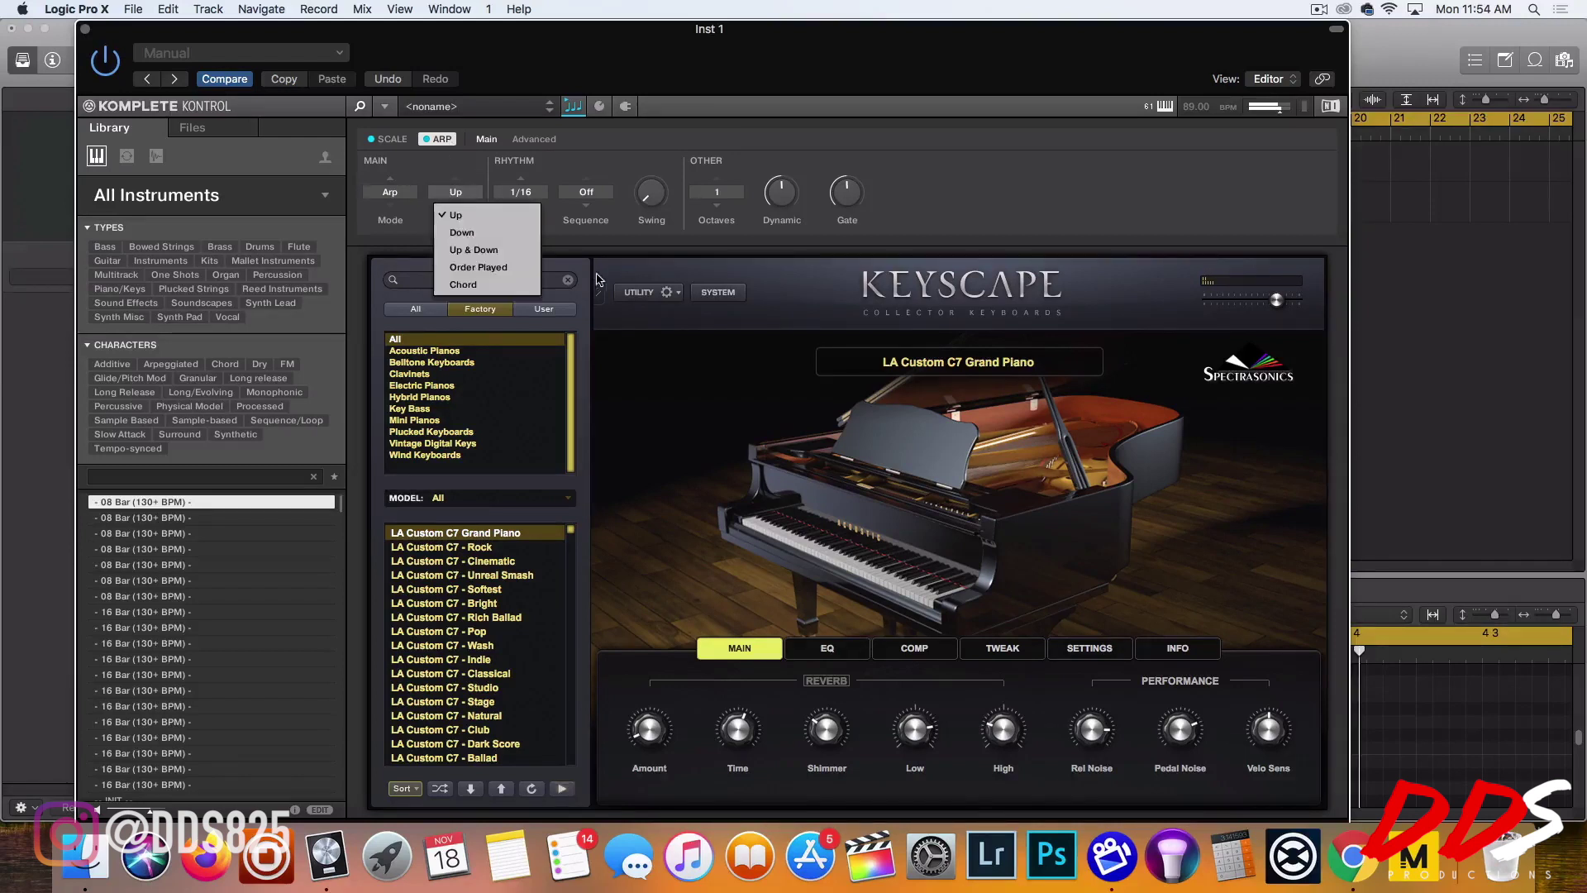
{"action": "left_click", "coordinate": [526, 286]}
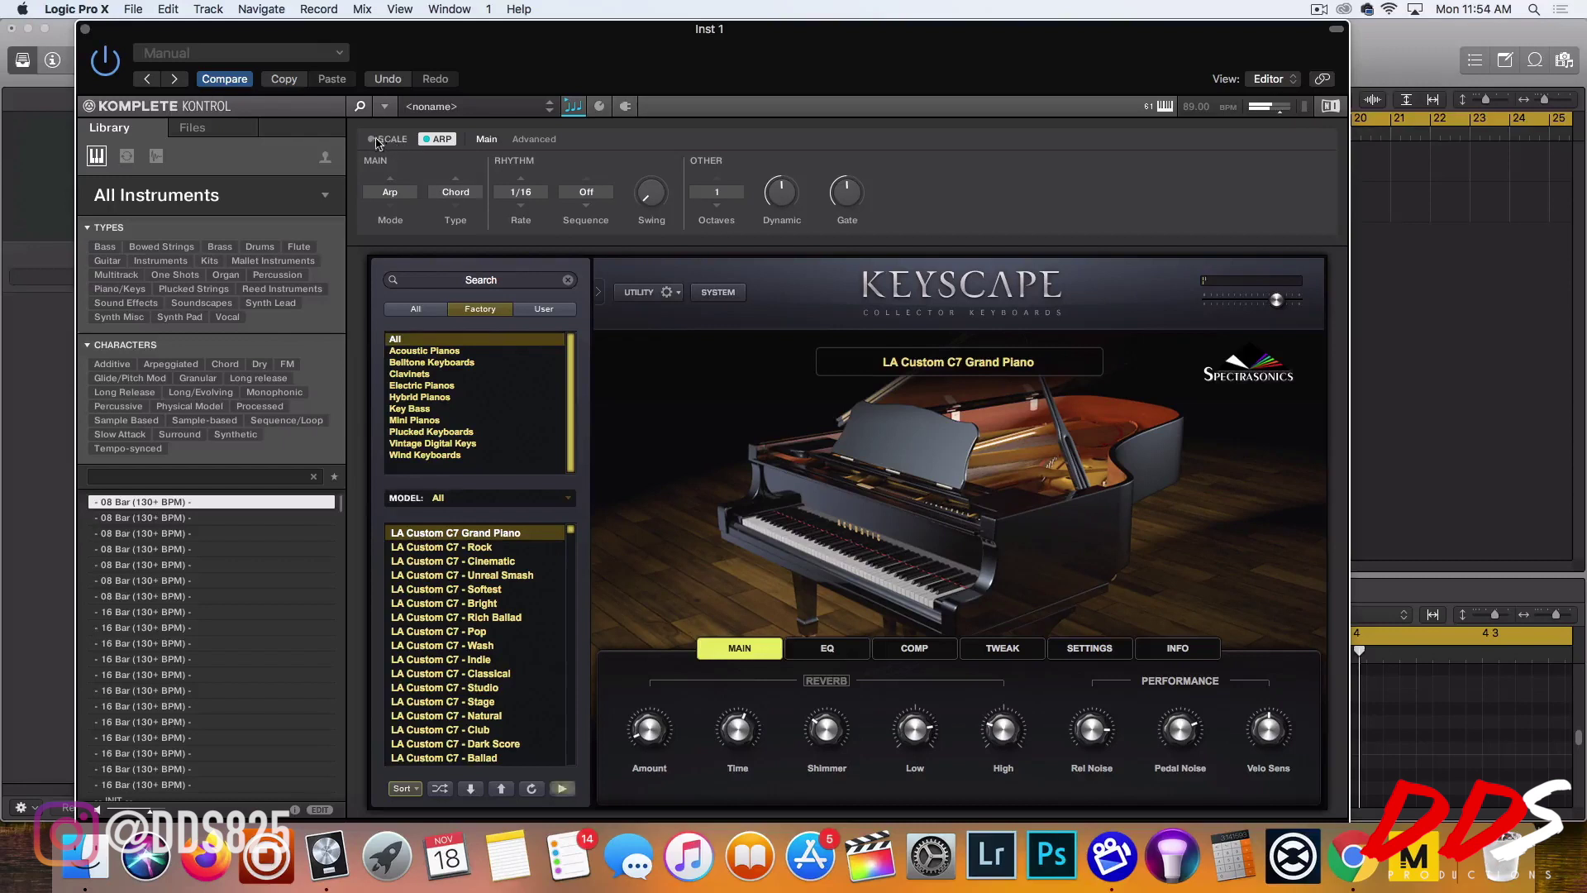
{"action": "left_click", "coordinate": [526, 139]}
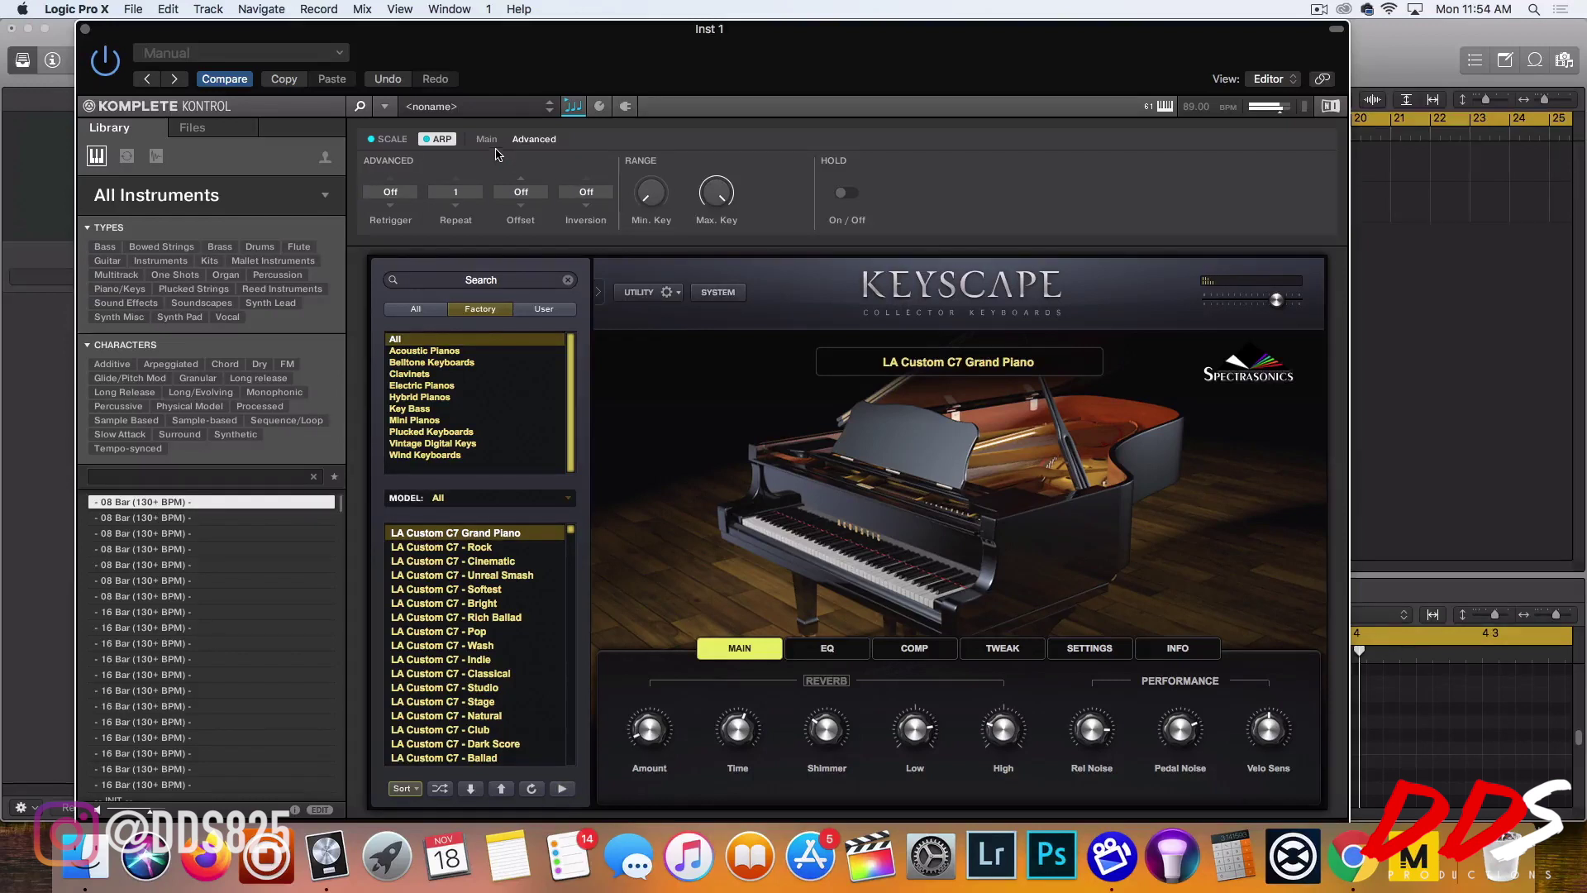
{"action": "left_click", "coordinate": [486, 139]}
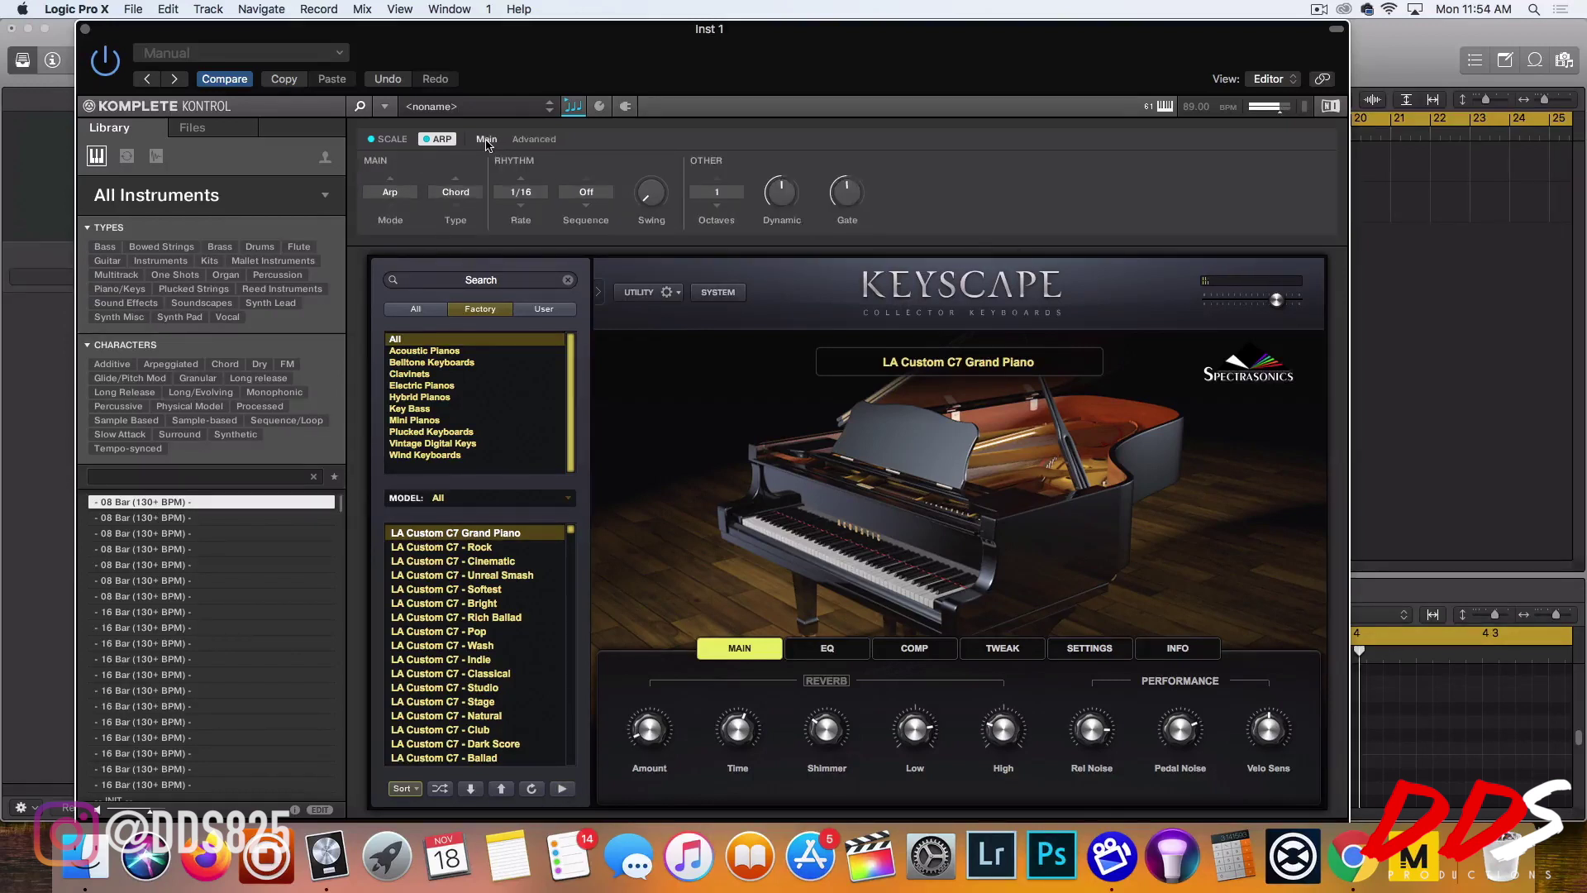
{"action": "left_click", "coordinate": [542, 194]}
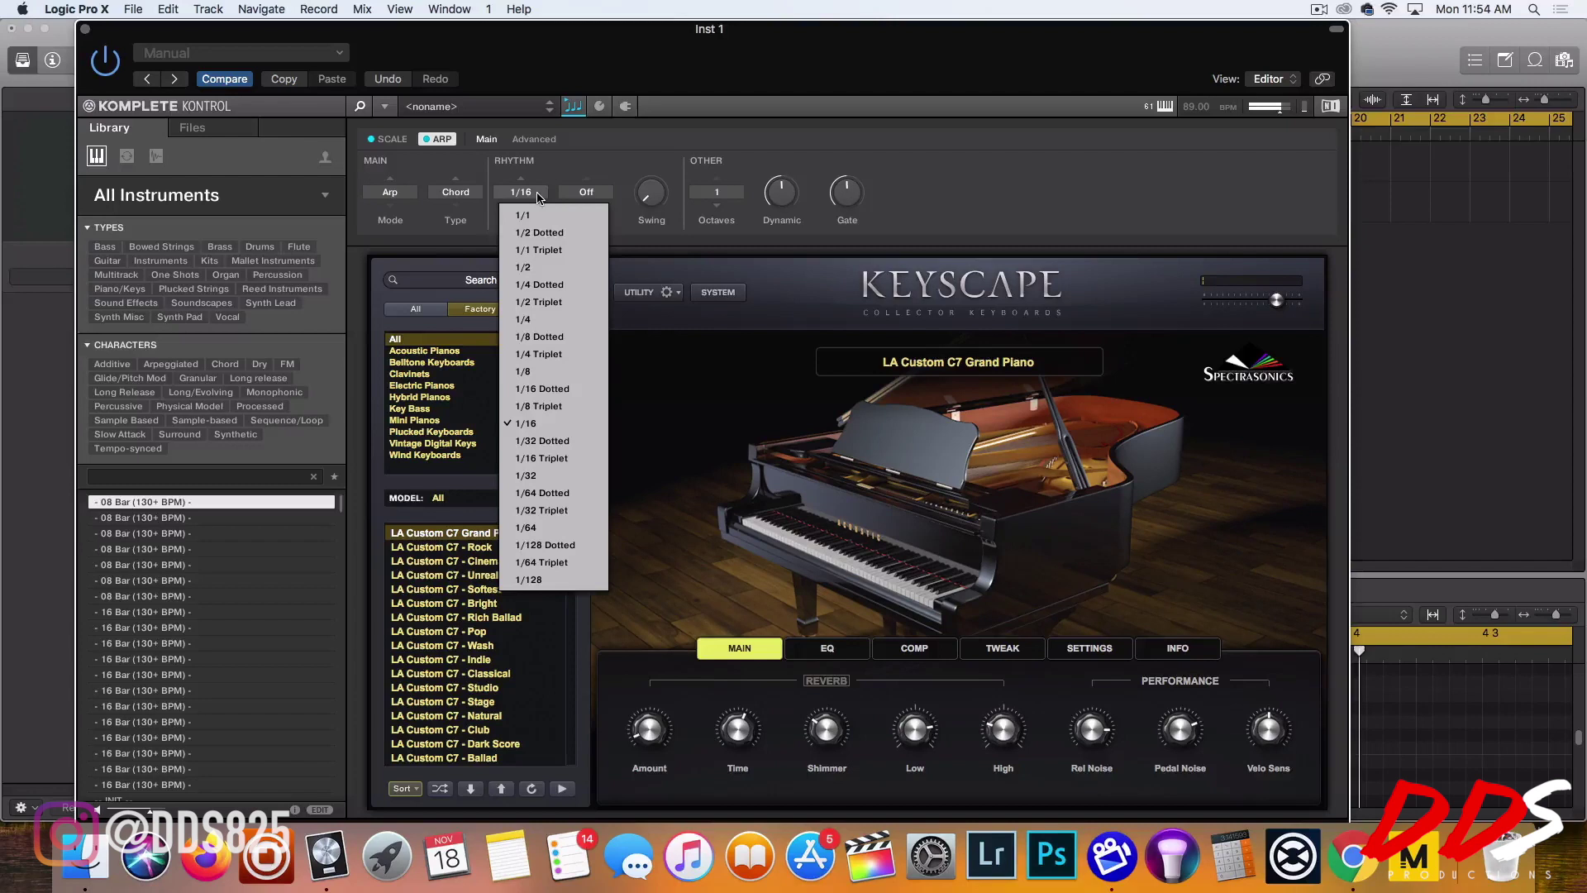
{"action": "left_click", "coordinate": [559, 372]}
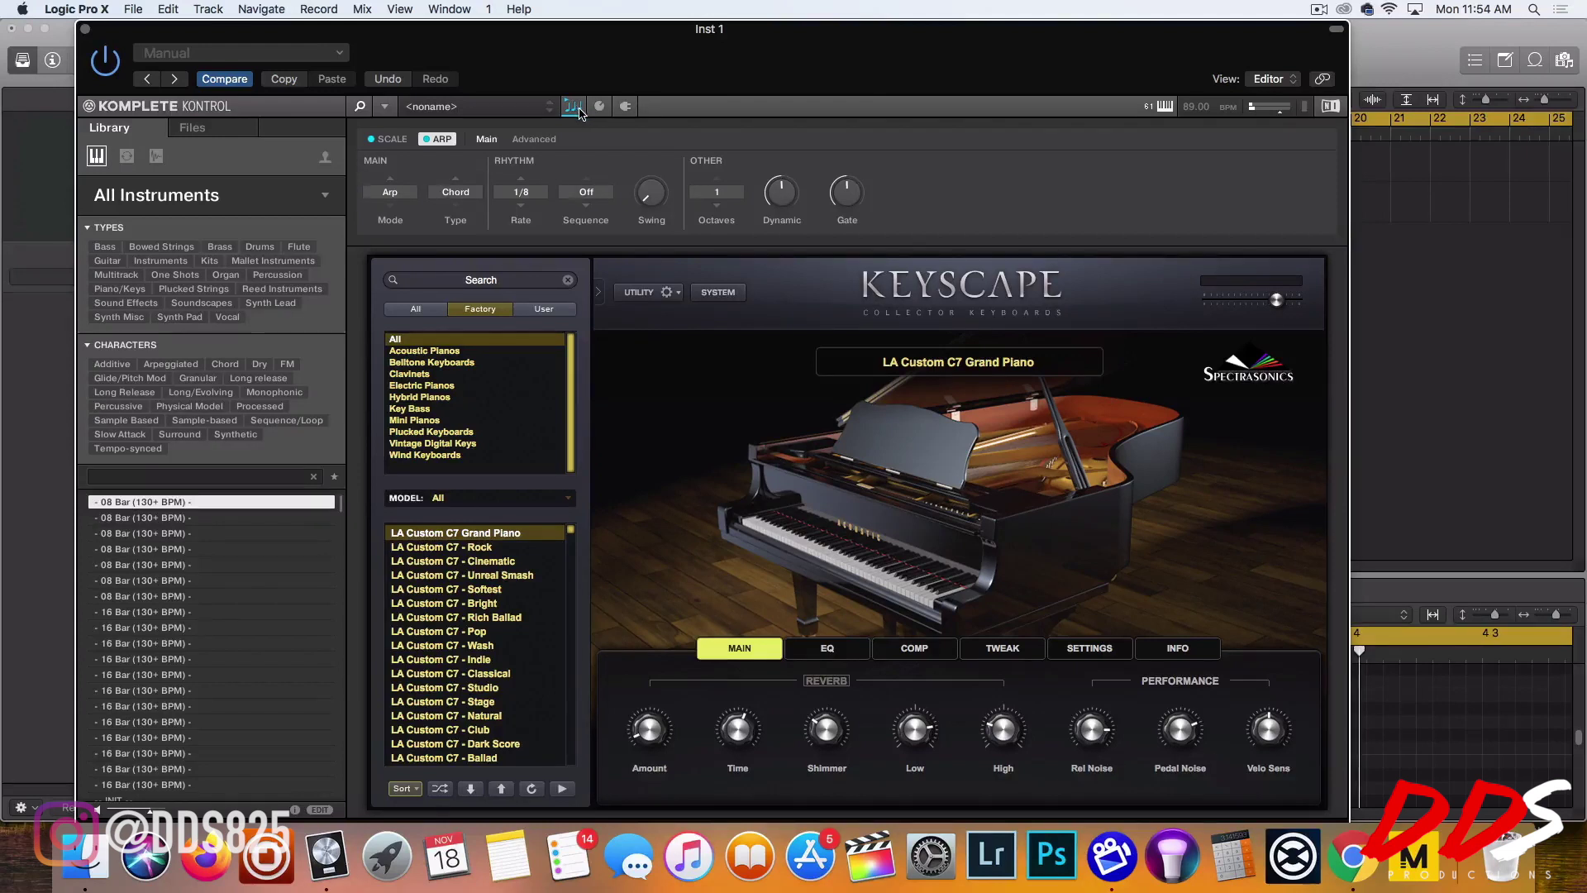
Load Gravity's 08 Bar (130+ BPM) preset, then review scale settings and Gravity's parameter pages
{"action": "key", "text": "Down"}
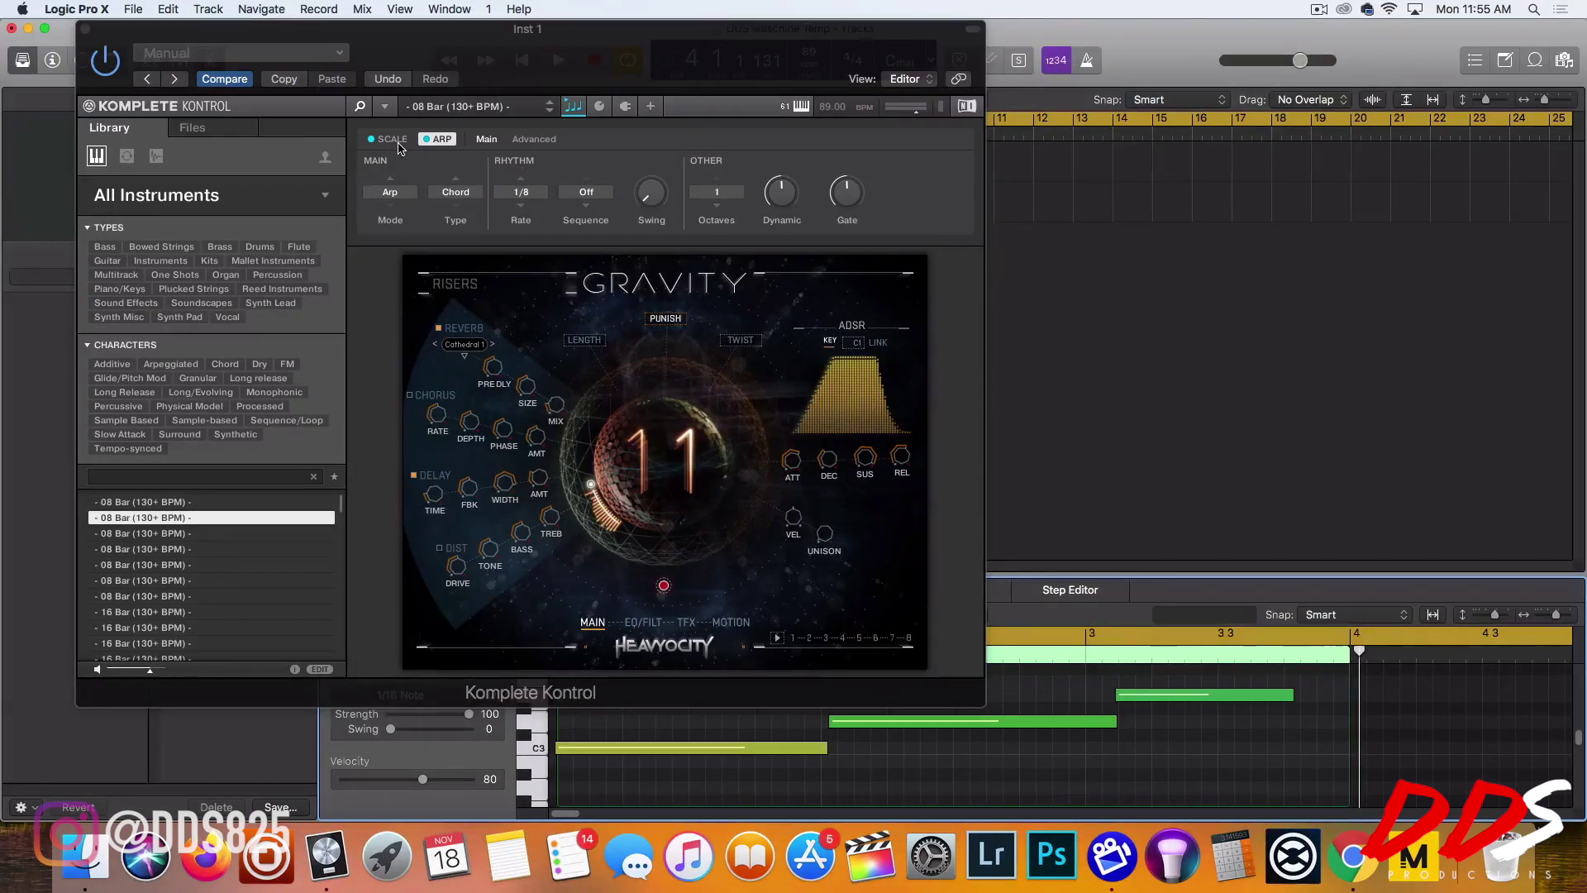
{"action": "left_click", "coordinate": [405, 141]}
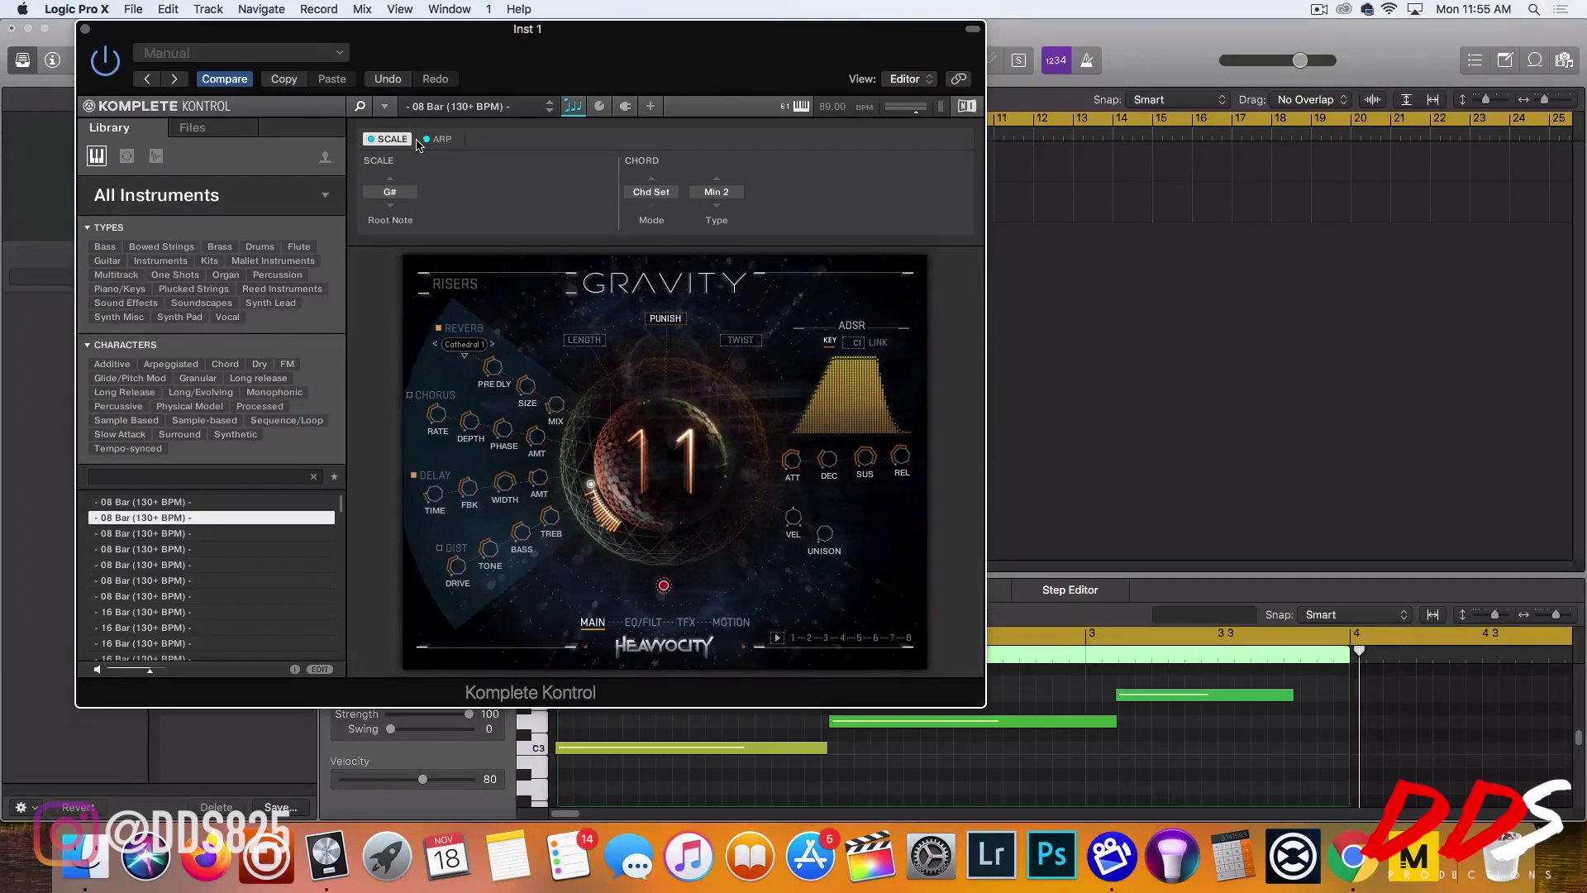
{"action": "left_click", "coordinate": [599, 105]}
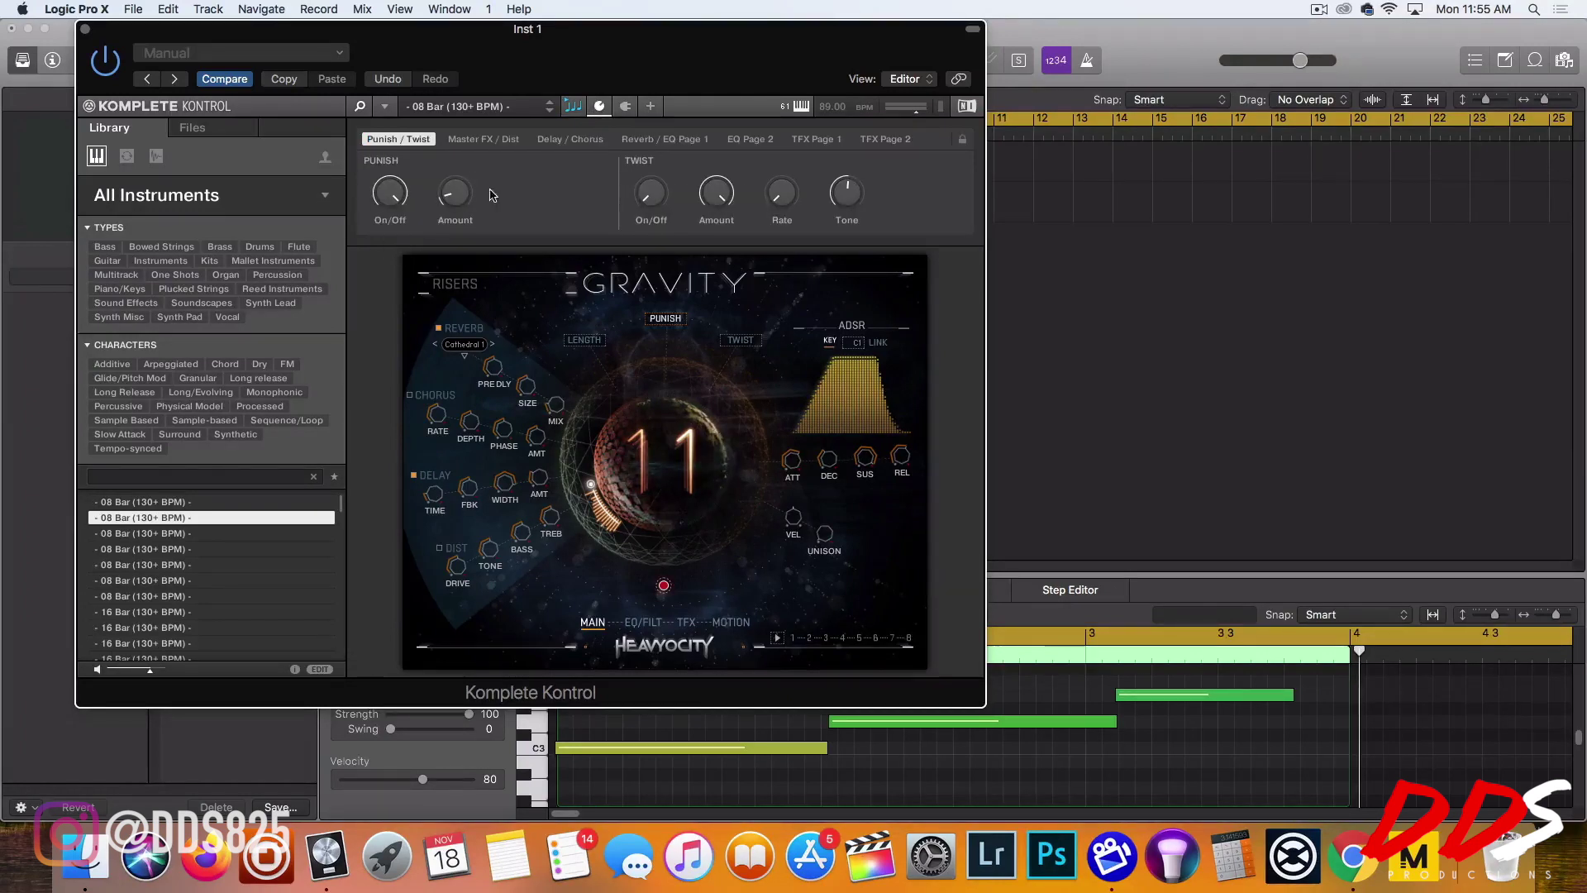
Browse Gravity's TFX, Reverb / EQ, Delay / Chorus and Master FX pages, then show the plug-in chain
{"action": "left_click", "coordinate": [817, 139]}
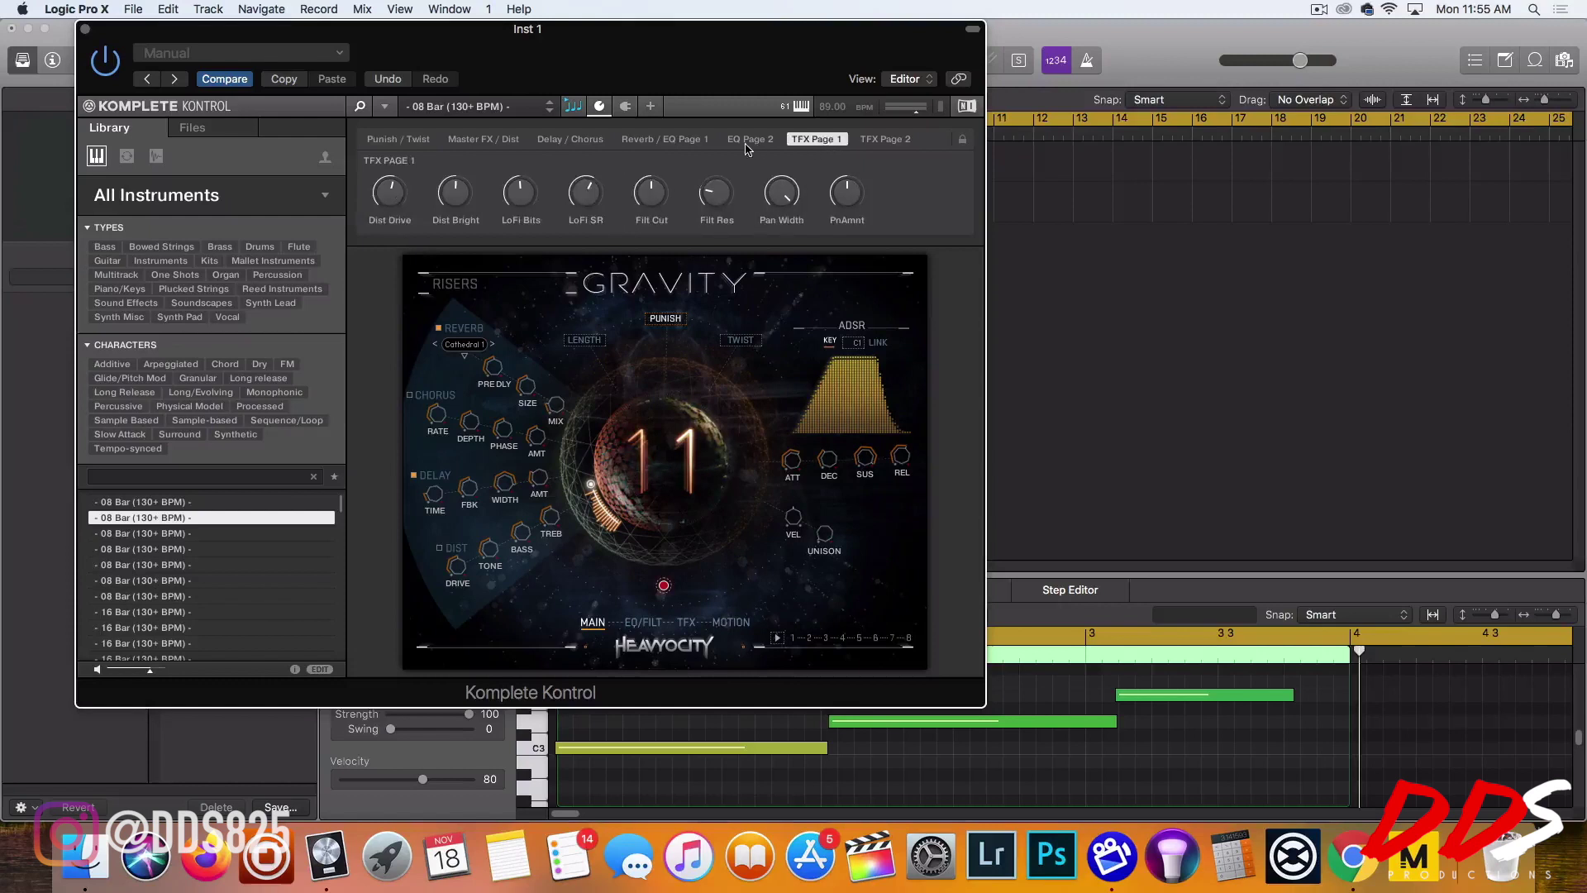
{"action": "left_click", "coordinate": [675, 142]}
{"action": "left_click", "coordinate": [587, 141]}
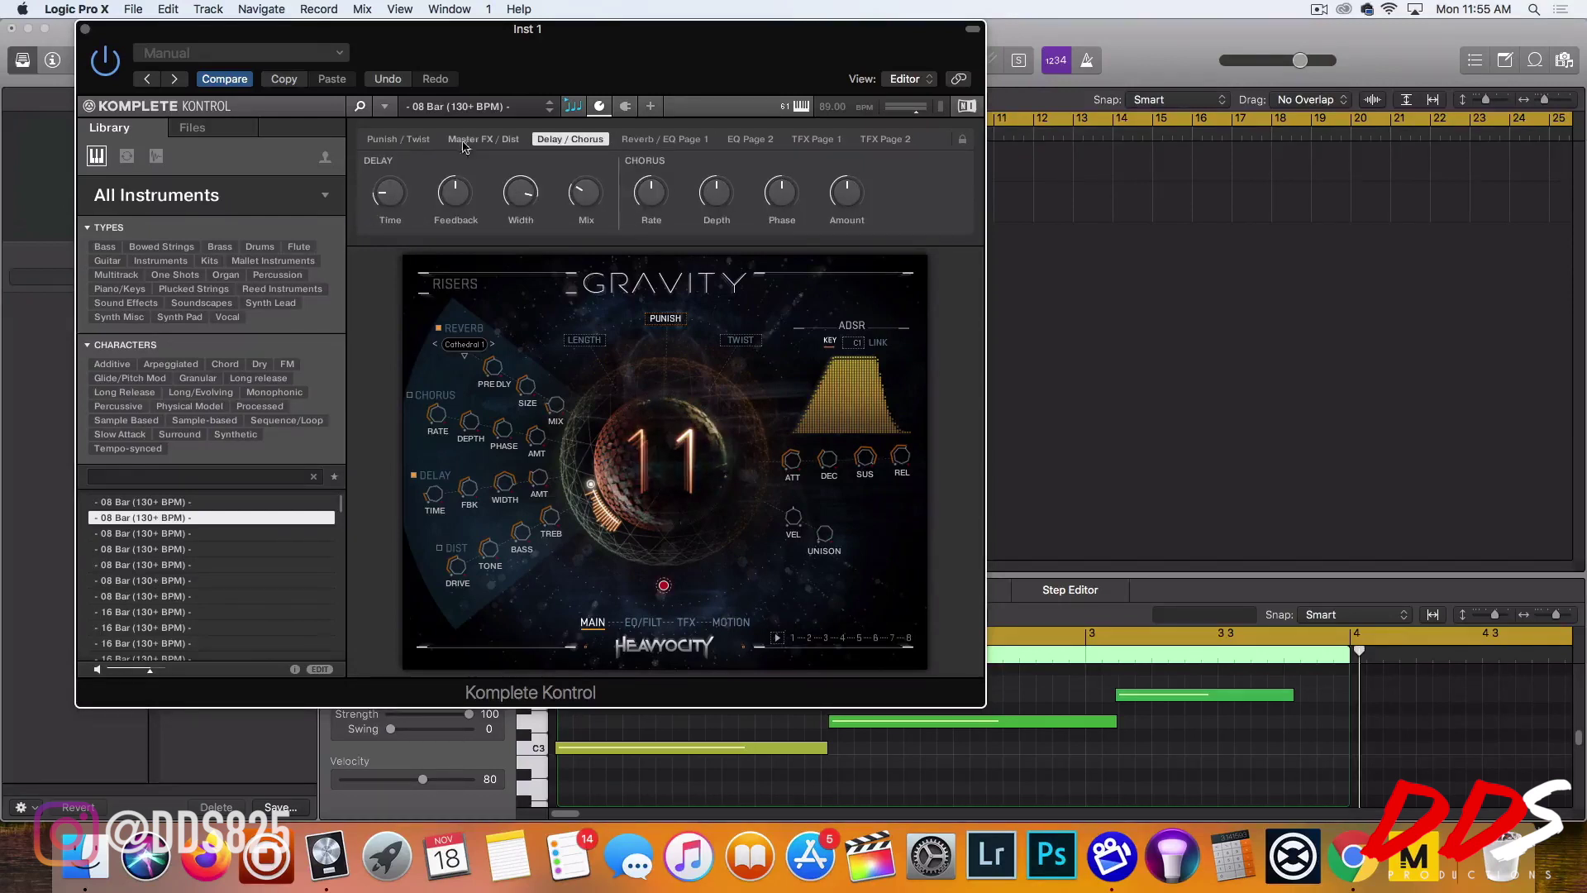
{"action": "left_click", "coordinate": [492, 142]}
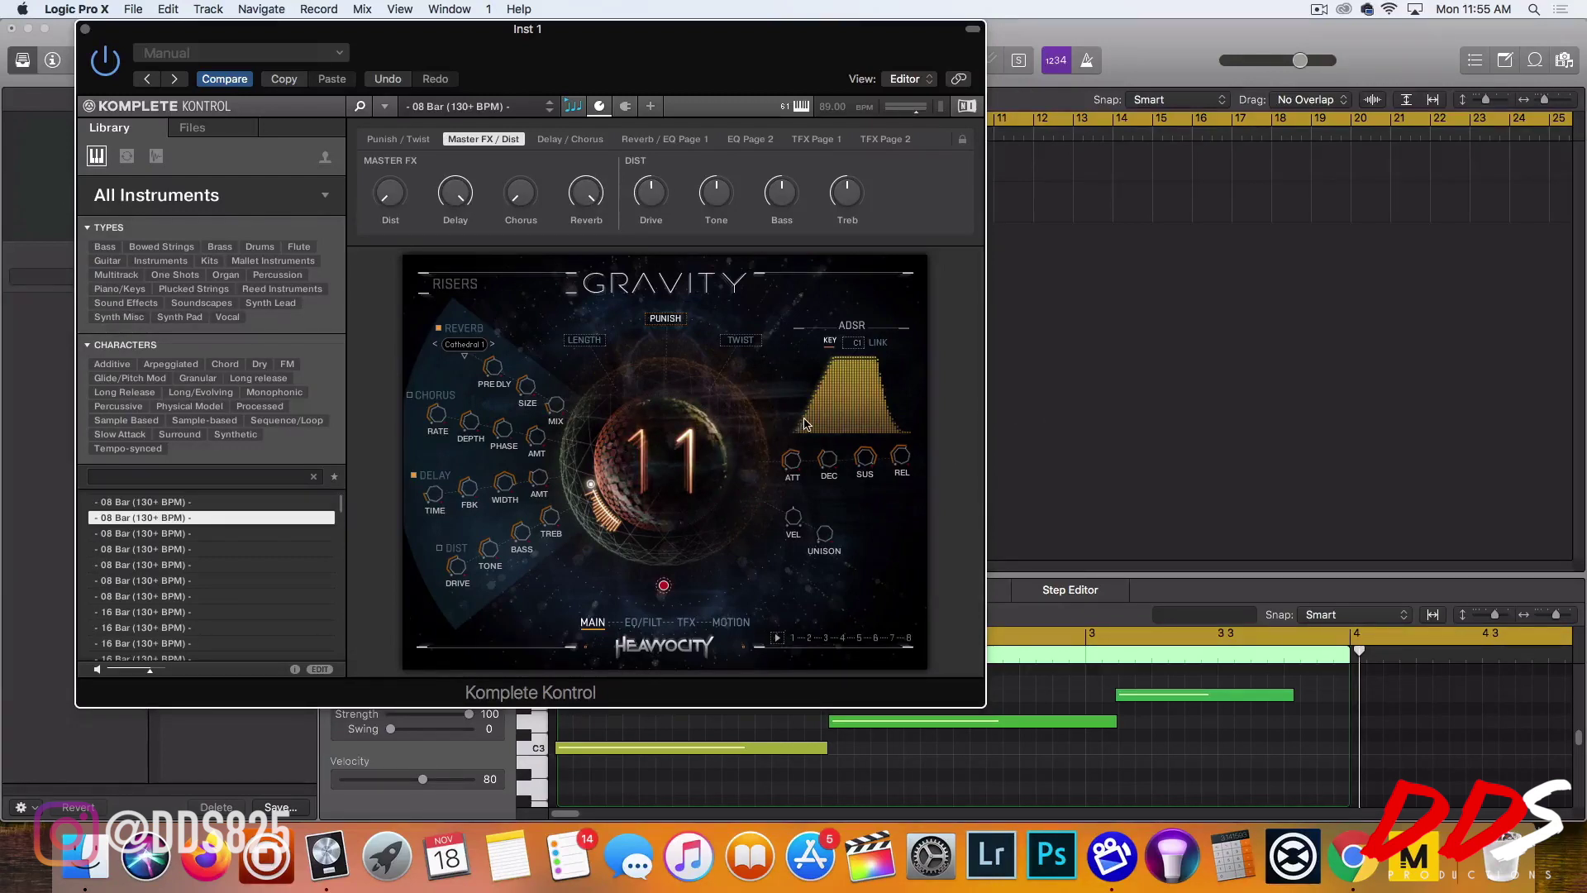
{"action": "left_click", "coordinate": [628, 106]}
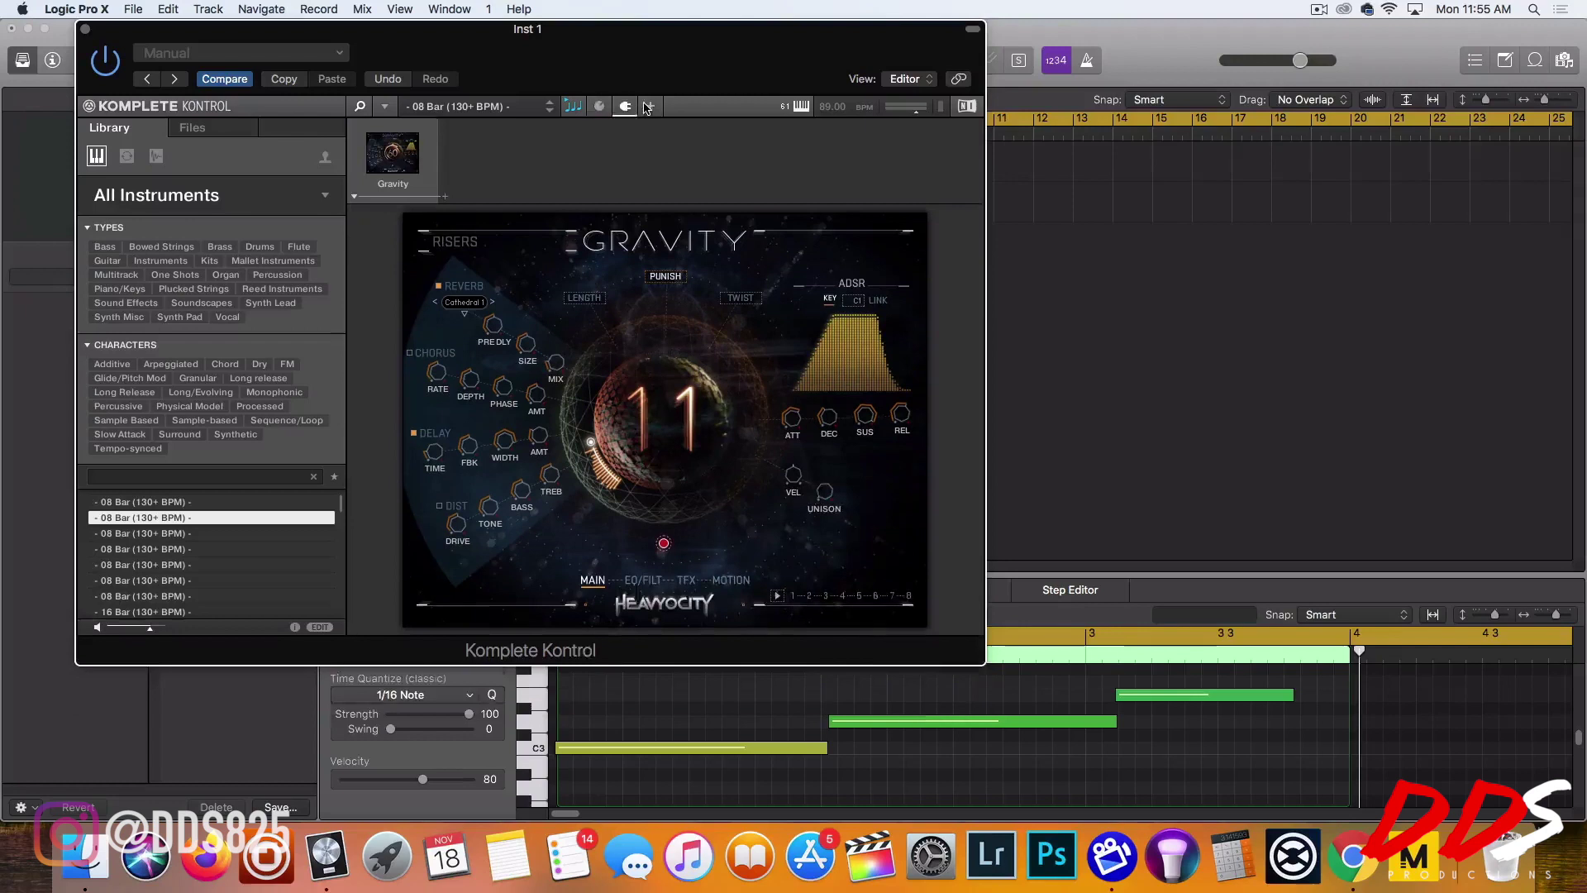
Bring up the plug-in vendor list for the empty slot after Gravity
{"action": "left_click", "coordinate": [445, 197]}
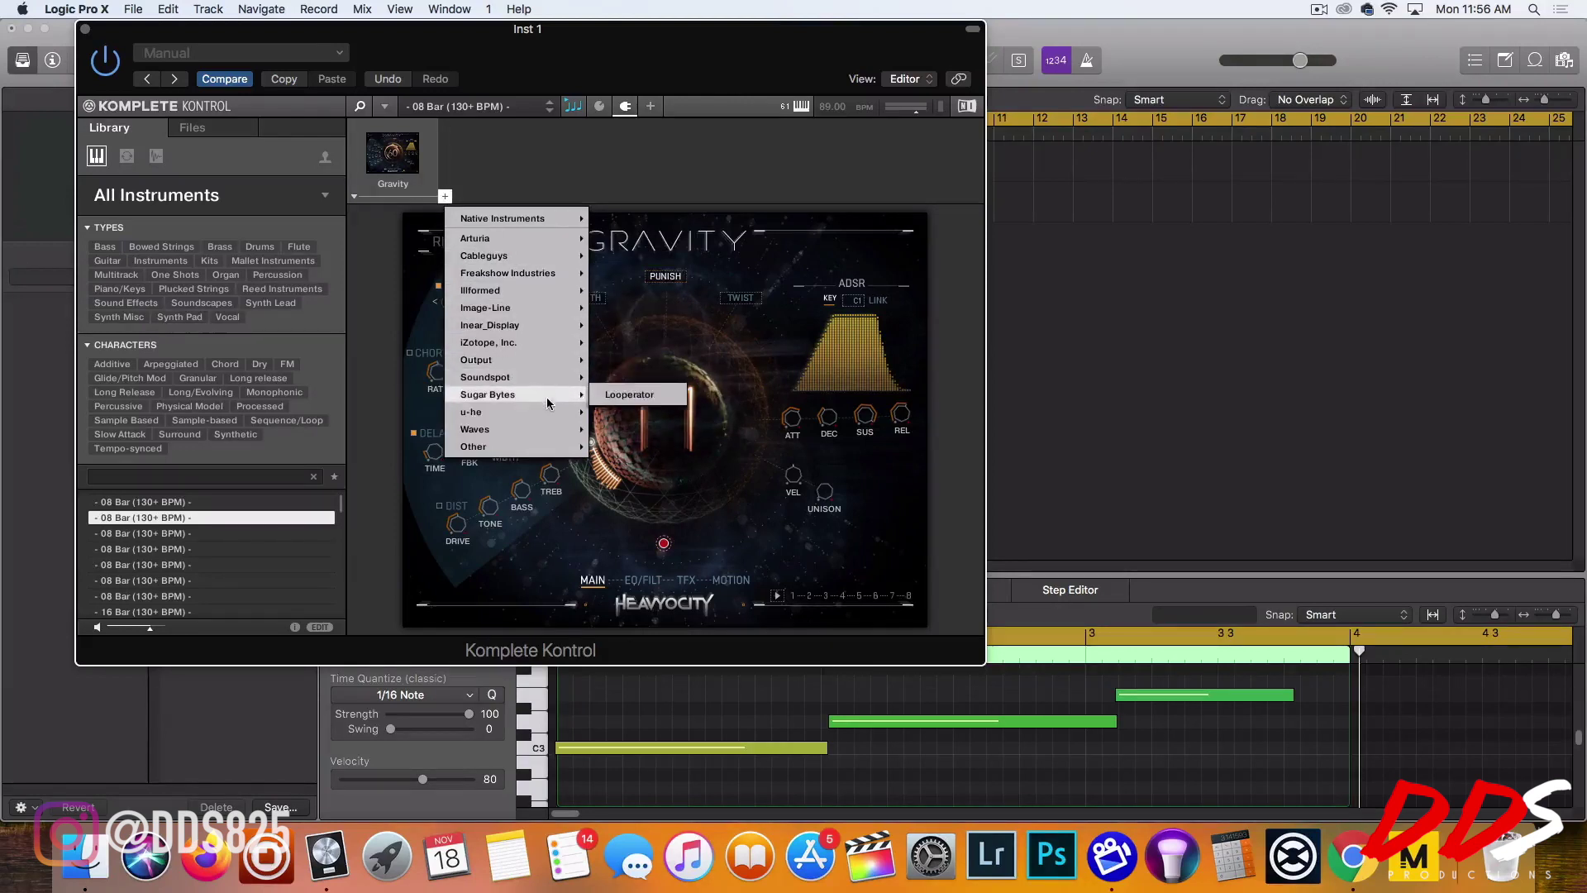
{"action": "mouse_move", "coordinate": [546, 381]}
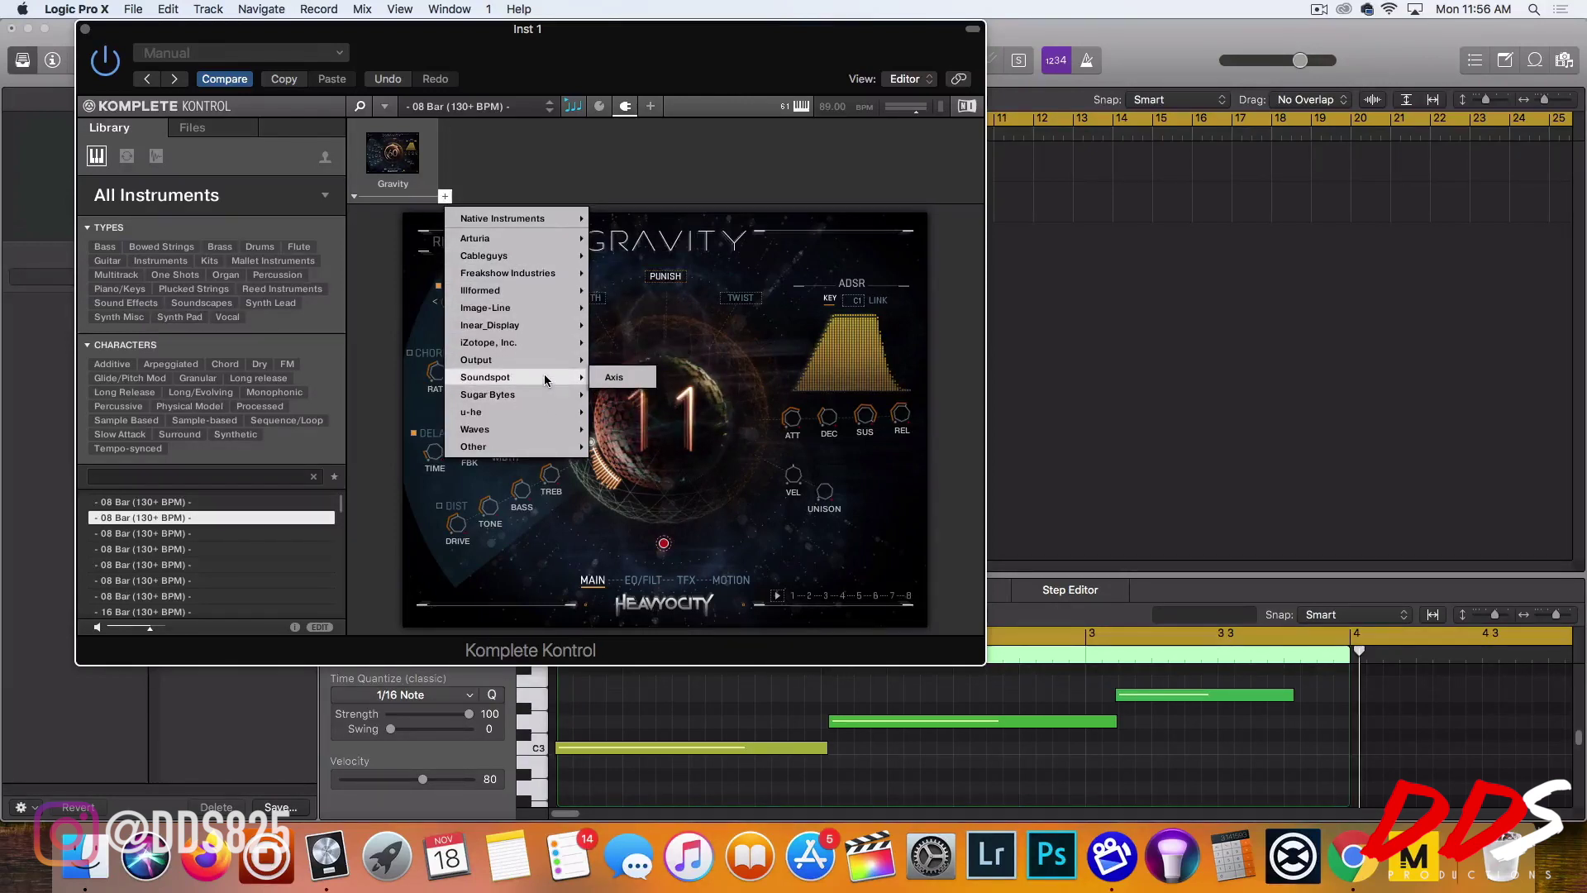